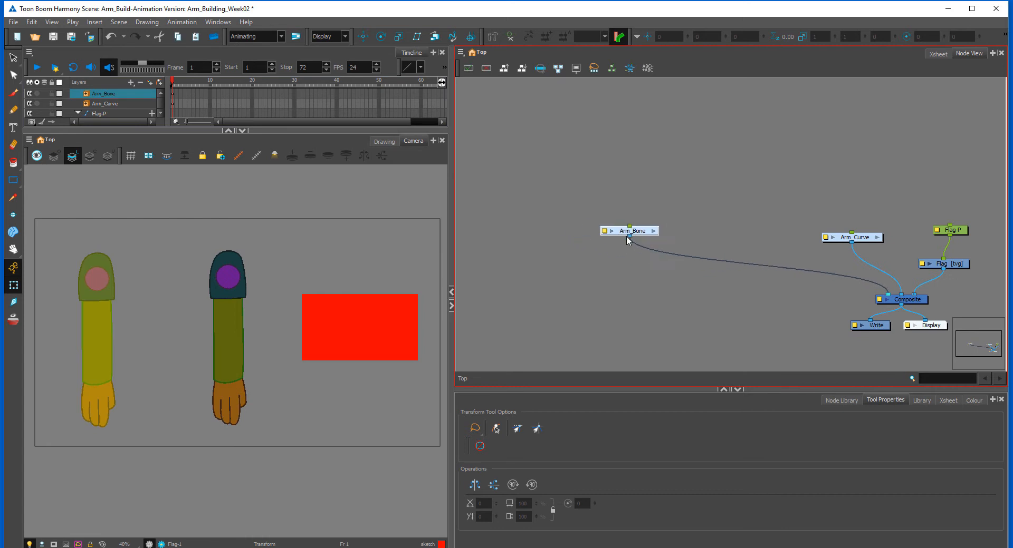
- Spread out the Arm_Bone, Arm_Curve, Flag-P and Flag nodes above the Composite in the node network
mouse_move(875, 239)
mouse_down()
mouse_move(815, 219)
mouse_move(764, 222)
mouse_move(797, 226)
mouse_up()
drag(976, 217, 933, 253)
click(953, 219)
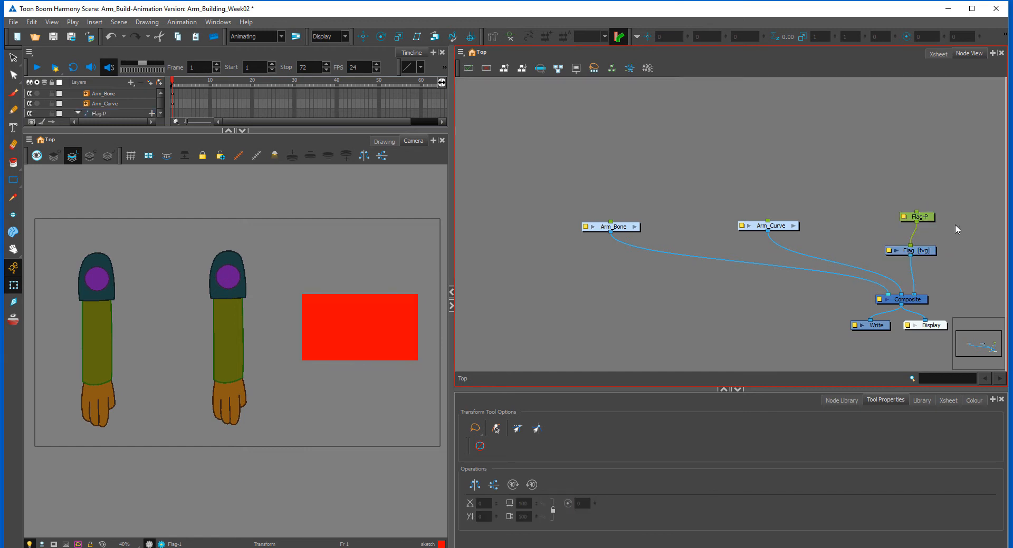
drag(933, 224, 928, 232)
drag(623, 231, 619, 231)
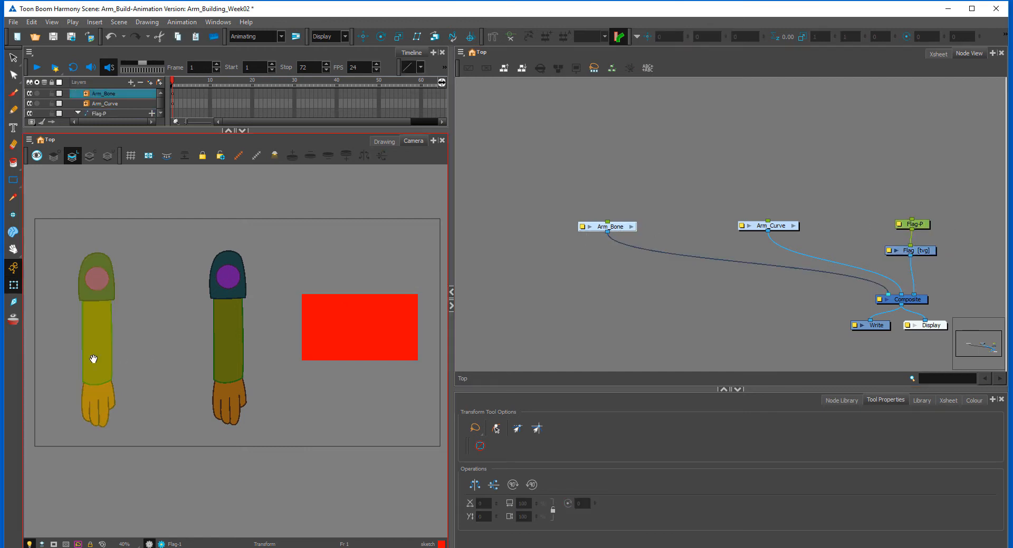
- Enter the Arm_Bone group and move its Arm_Master-P peg closer to the Bicep-P and Hand-P pegs
drag(91, 356, 213, 355)
scroll(240, 357, up, 2)
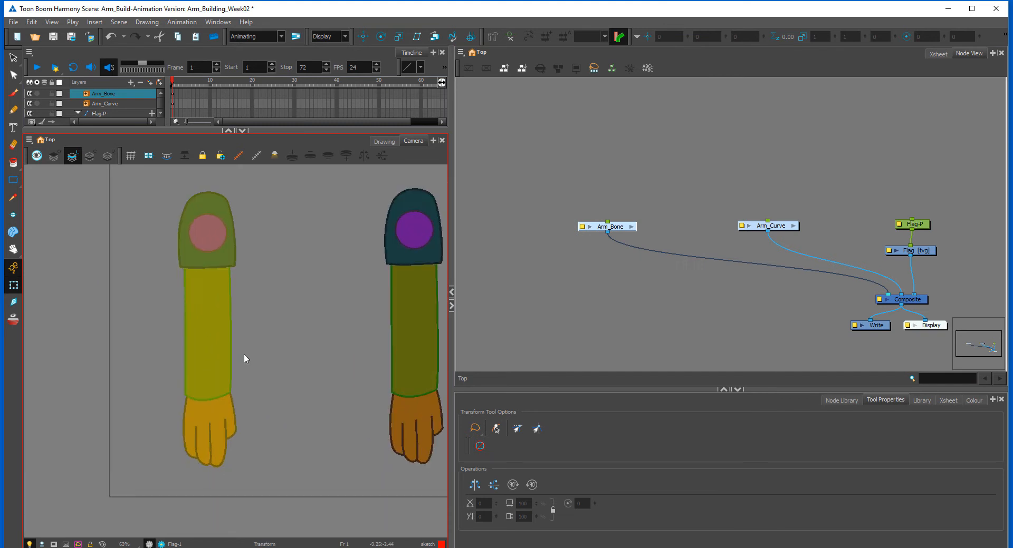
scroll(243, 355, up, 1)
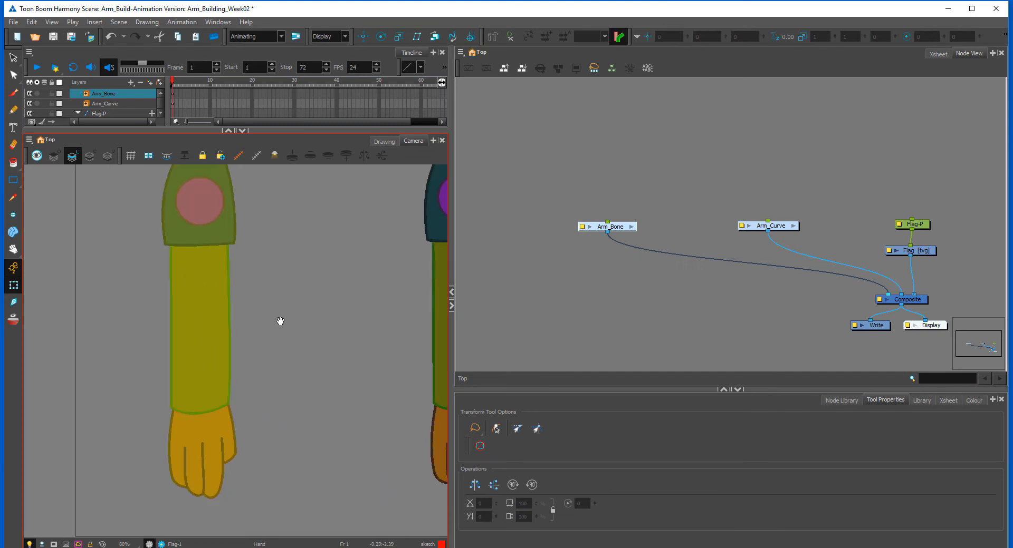
scroll(280, 321, down, 1)
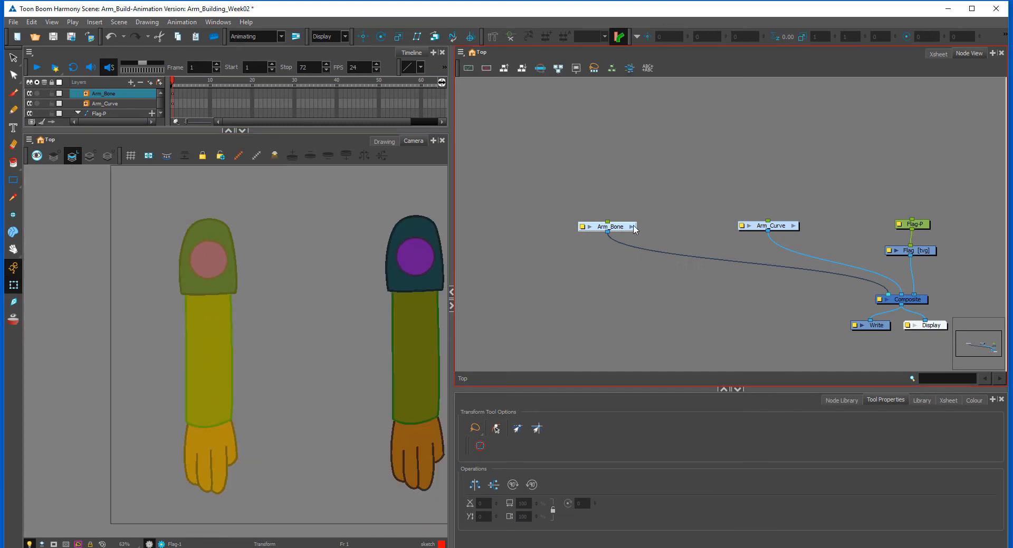
click(632, 227)
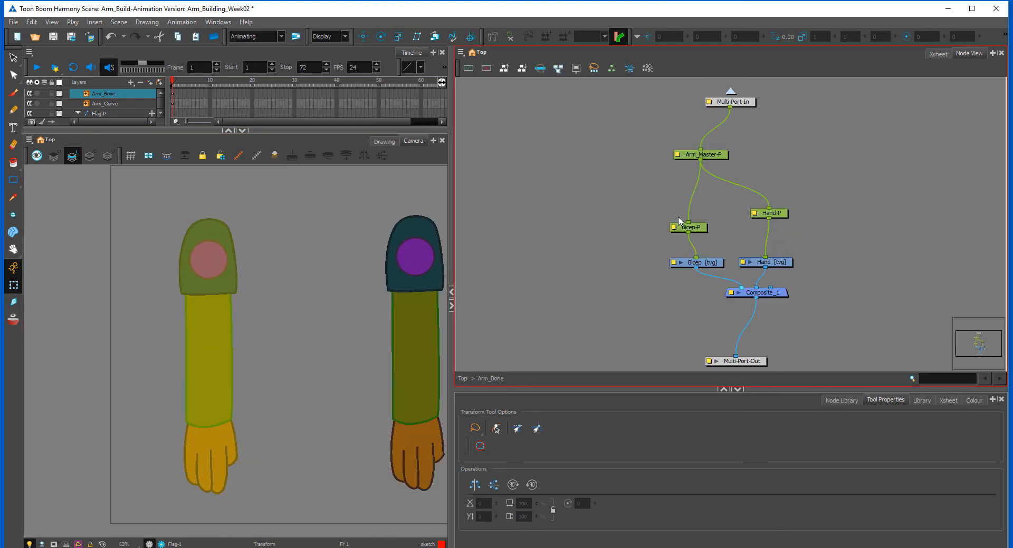
mouse_move(725, 154)
mouse_down()
mouse_move(727, 177)
mouse_move(733, 169)
mouse_up()
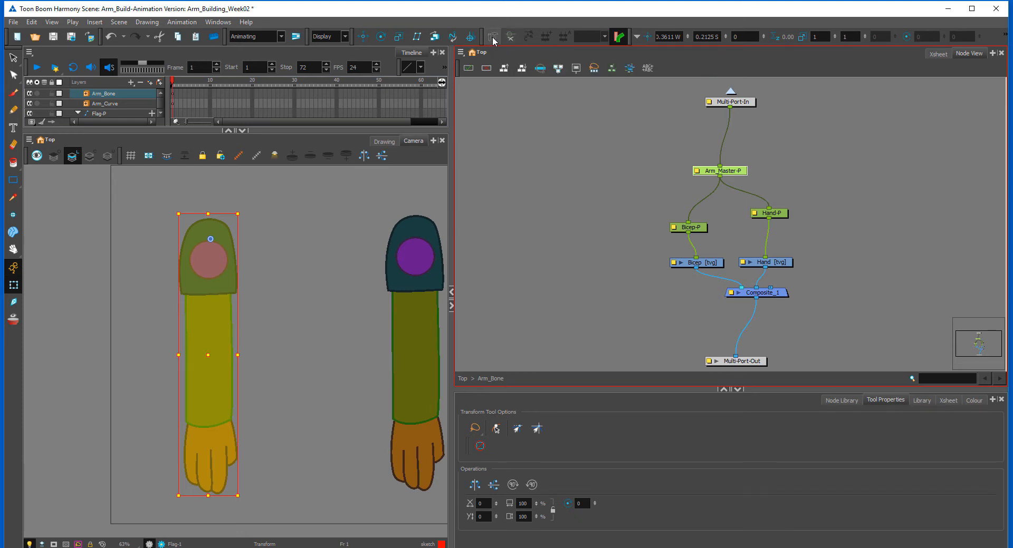
- With the Rigging tool in bone mode, draw a two-bone chain on Arm_Master-P from shoulder through elbow to wrist
click(493, 37)
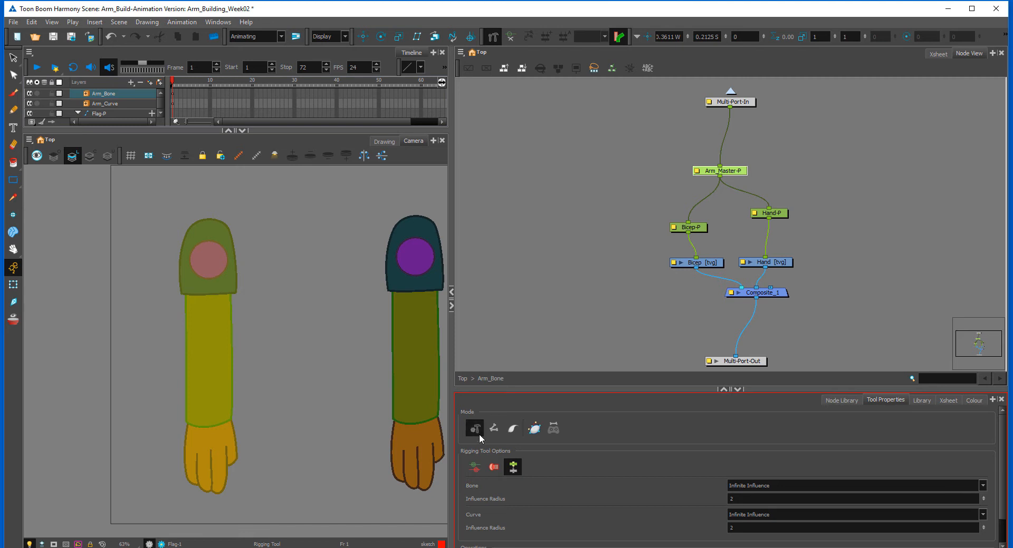
click(510, 428)
click(476, 427)
click(534, 429)
click(474, 433)
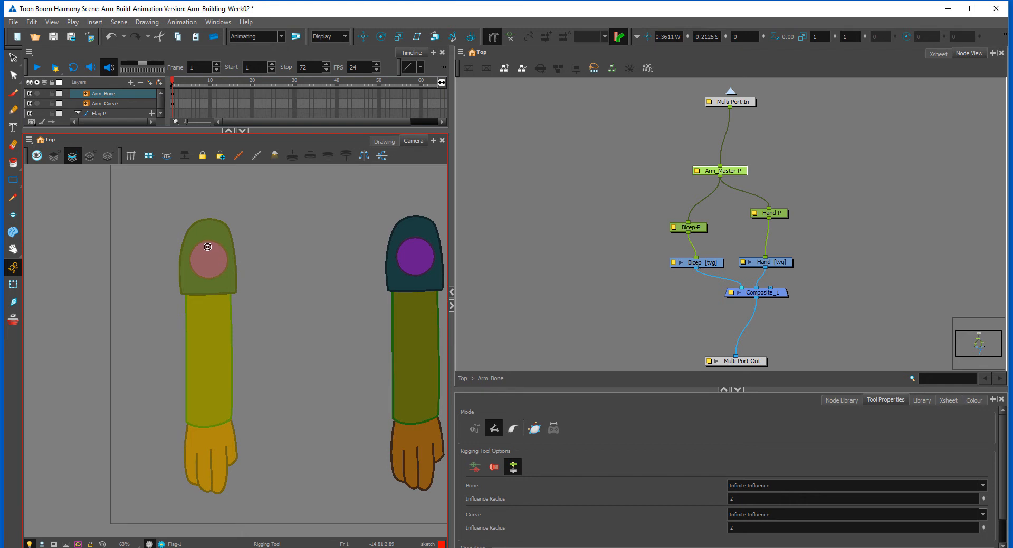
click(209, 352)
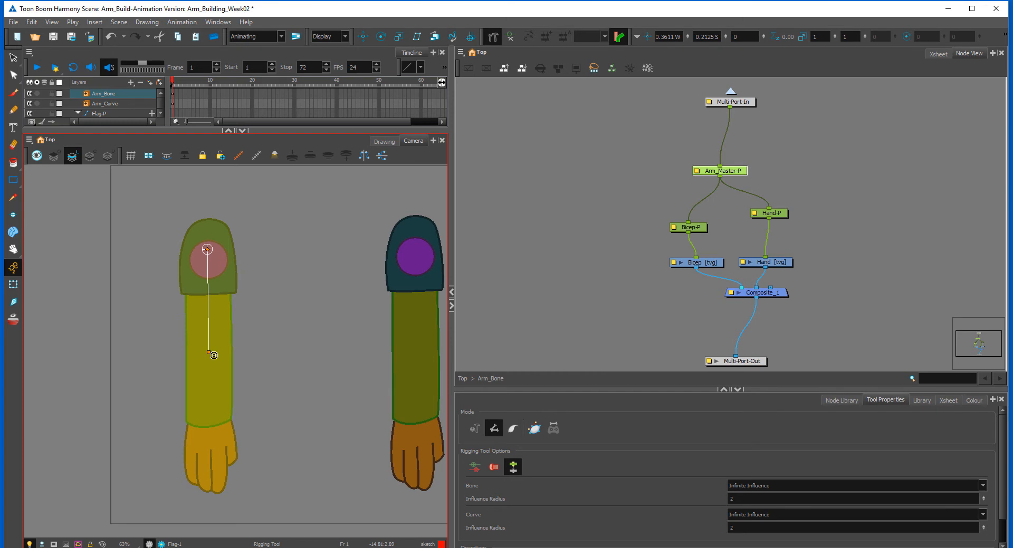
click(209, 424)
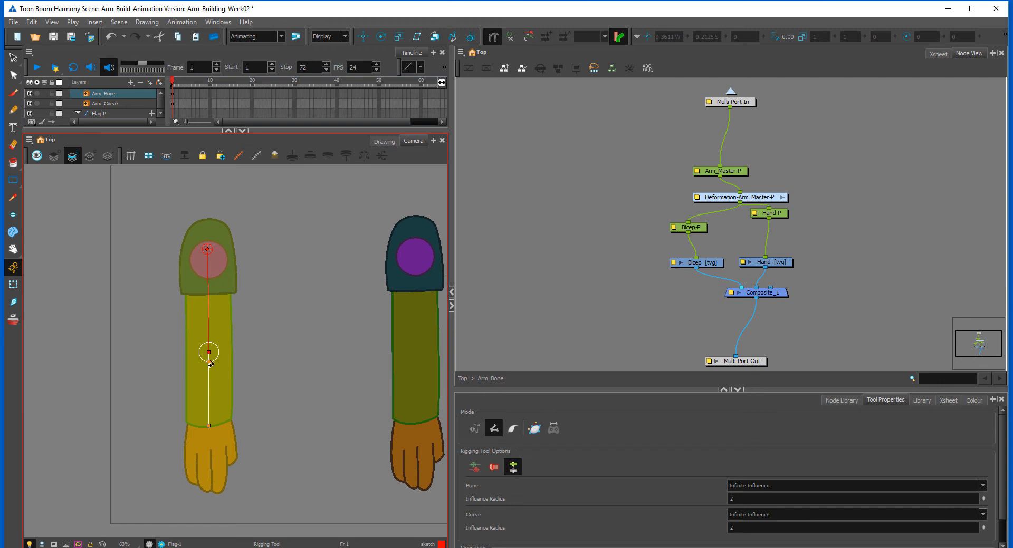
- Enlarge the elbow joint's bending region on the bone chain and align the forearm bone's tip with the wrist
drag(208, 362, 47, 371)
key(2)
key(2)
key(2)
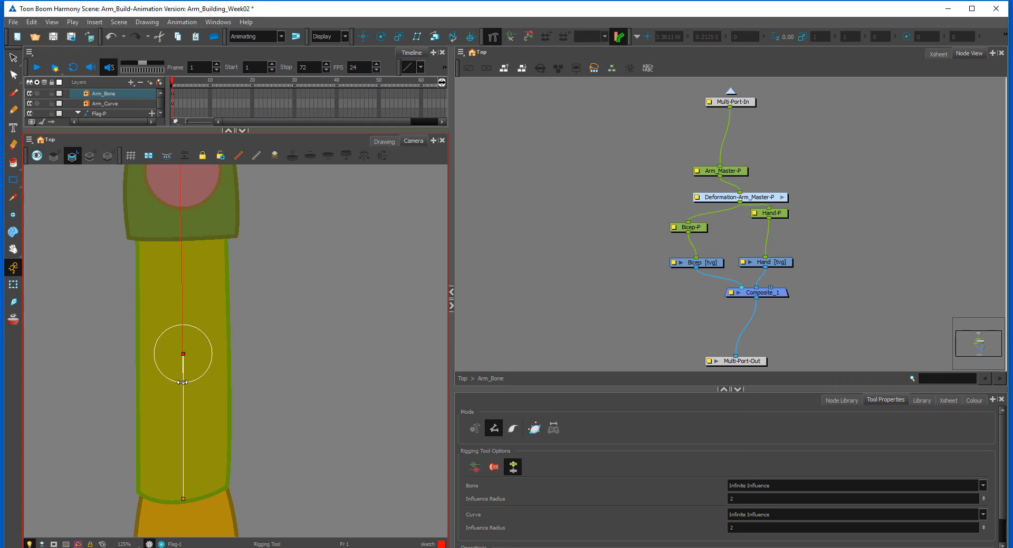
drag(182, 383, 164, 385)
drag(183, 352, 180, 338)
key(ctrl+z)
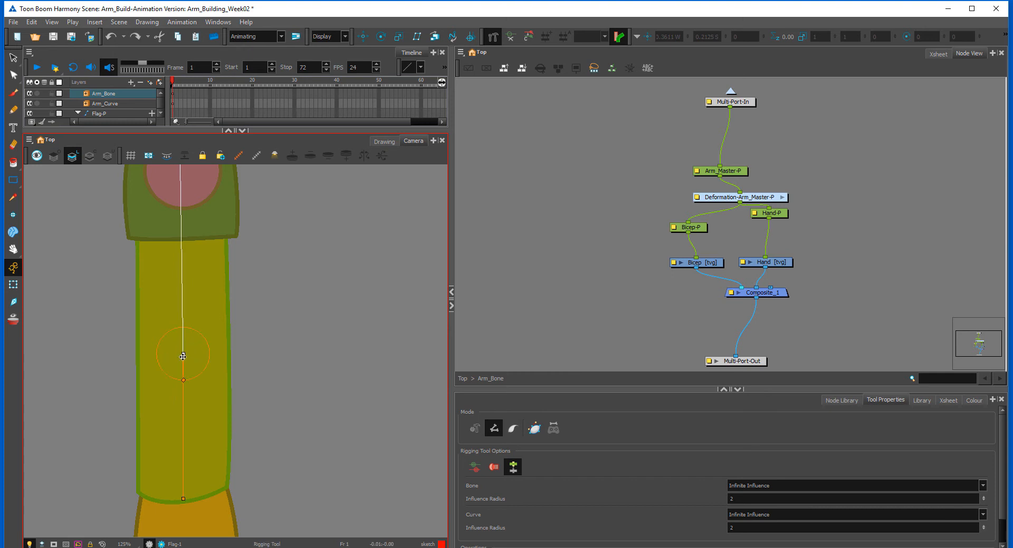
drag(182, 380, 93, 388)
key(2)
key(2)
key(2)
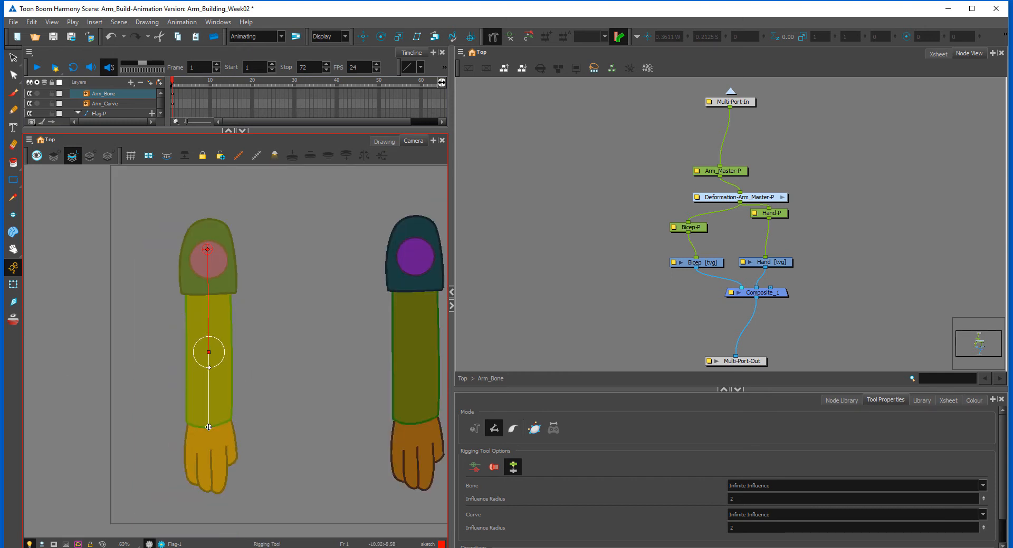
mouse_move(208, 427)
mouse_down()
mouse_move(208, 451)
mouse_move(207, 405)
mouse_move(210, 424)
mouse_up()
- Bend the bone-rigged forearm to roughly horizontal with the Transform tool and examine the elbow fold up close
click(13, 284)
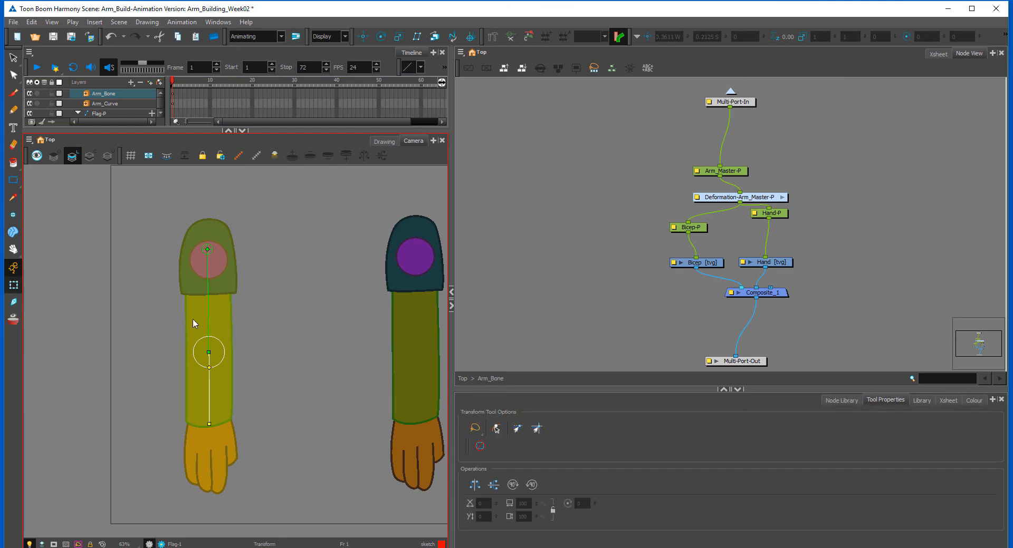
drag(211, 425, 280, 349)
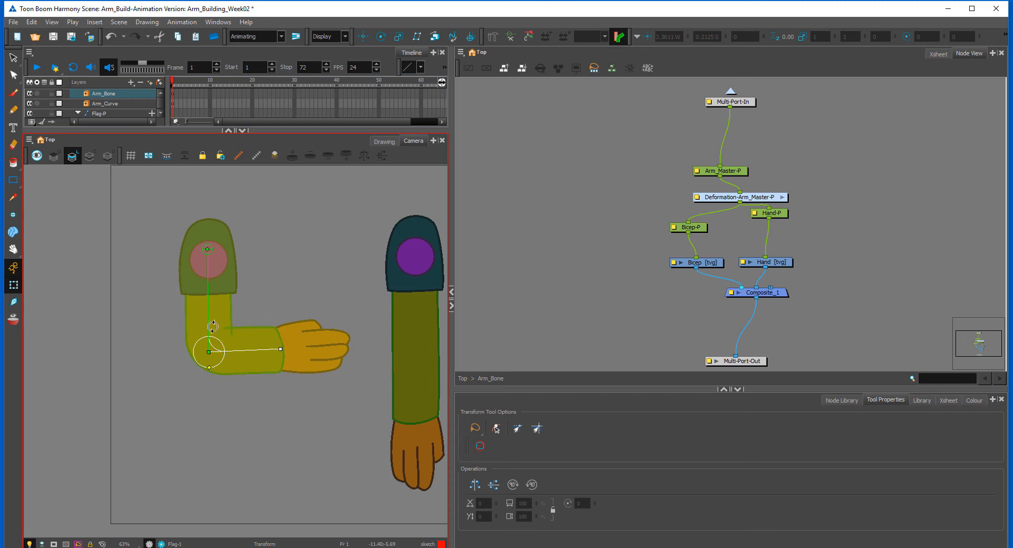
scroll(244, 339, up, 2)
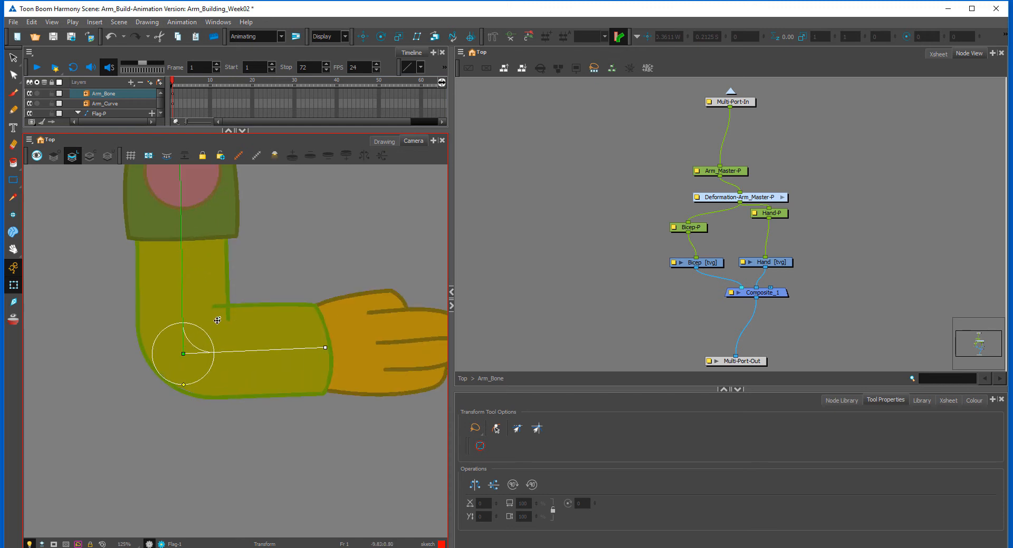
scroll(247, 338, down, 1)
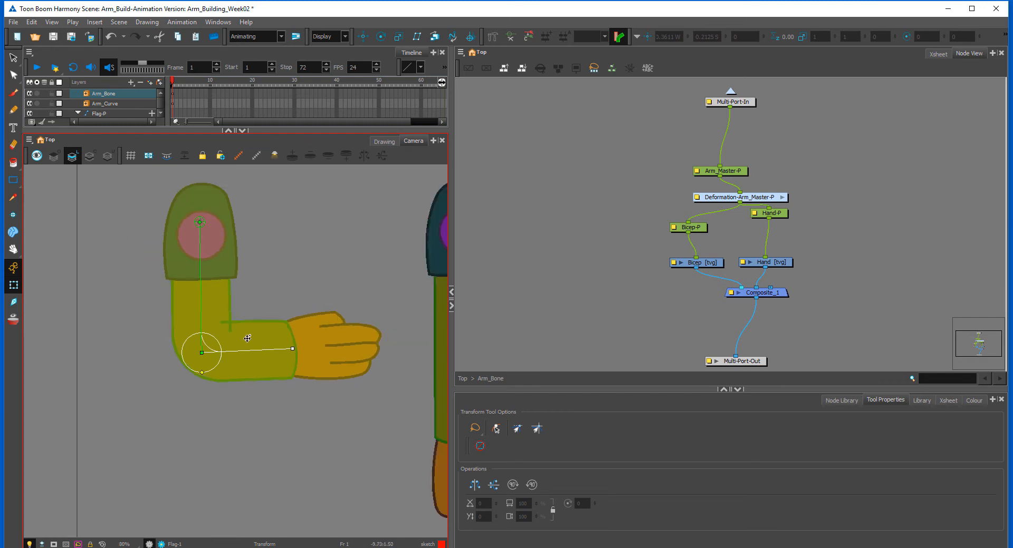
scroll(247, 339, down, 1)
scroll(251, 315, up, 1)
scroll(273, 319, down, 1)
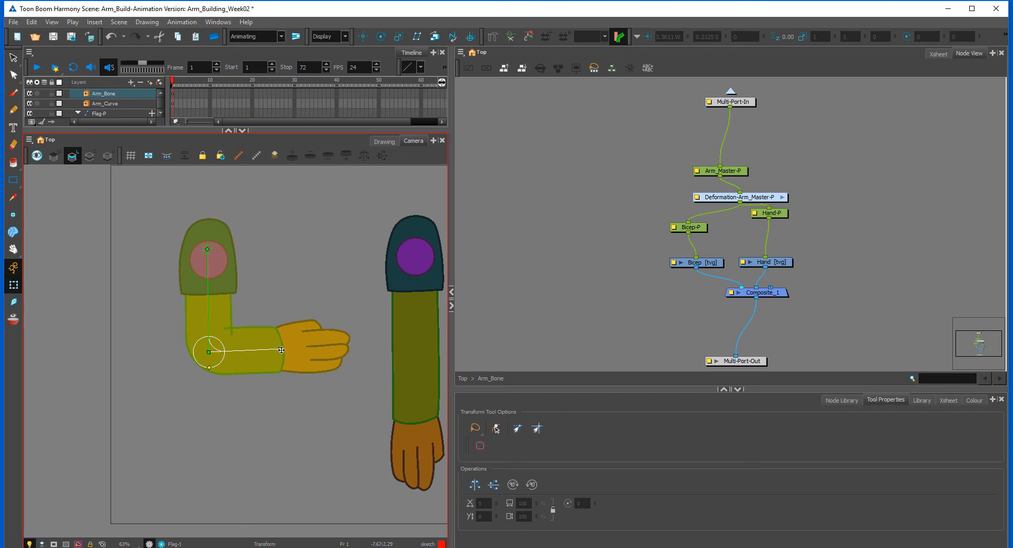
- Swing the bone-rigged forearm slightly backward with a shorter reach, and reset the deformation to its resting pose
drag(281, 350, 206, 412)
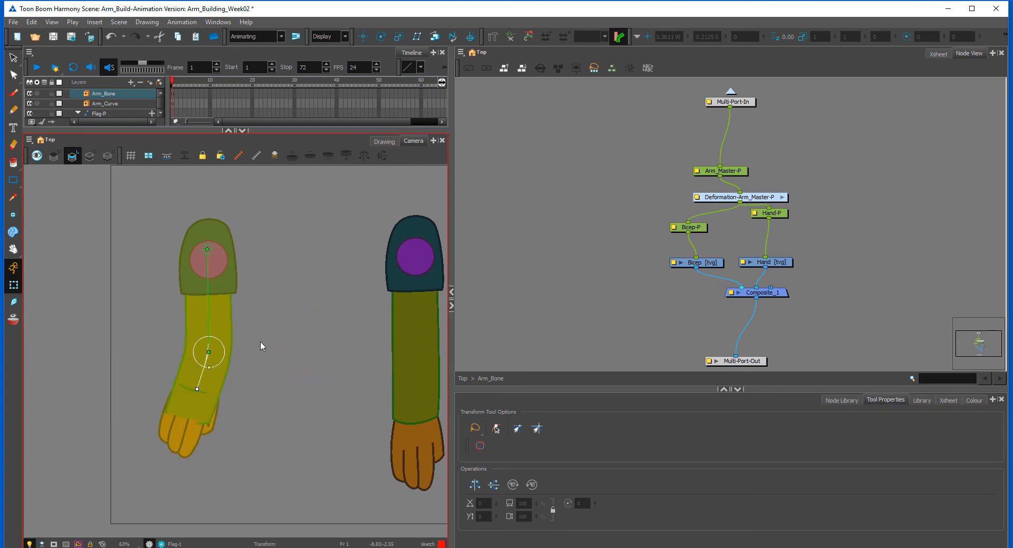
click(235, 388)
click(197, 388)
click(526, 50)
click(527, 36)
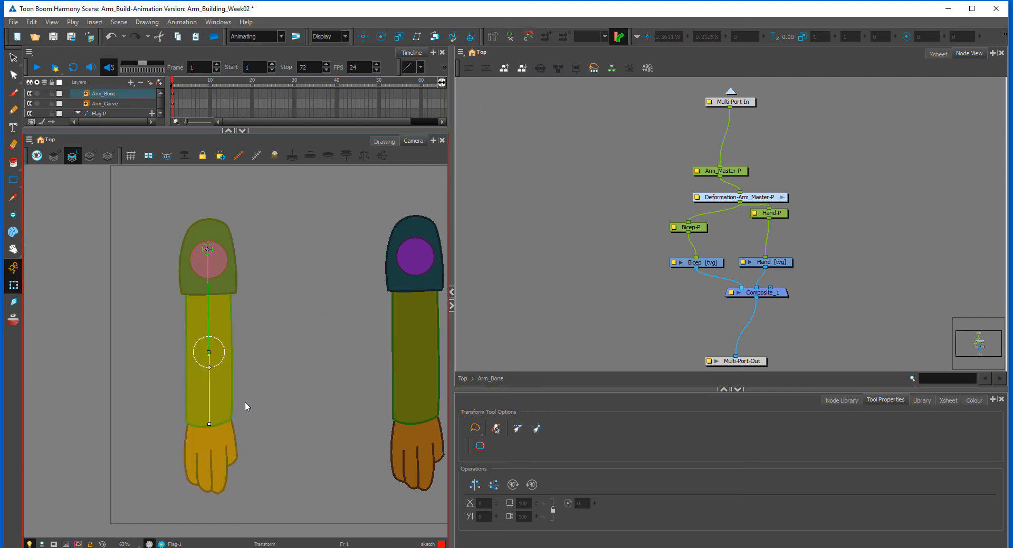
- Stretch and bend the forearm steeply upward, and reset the bone chain to its resting pose
drag(209, 425, 316, 284)
click(307, 244)
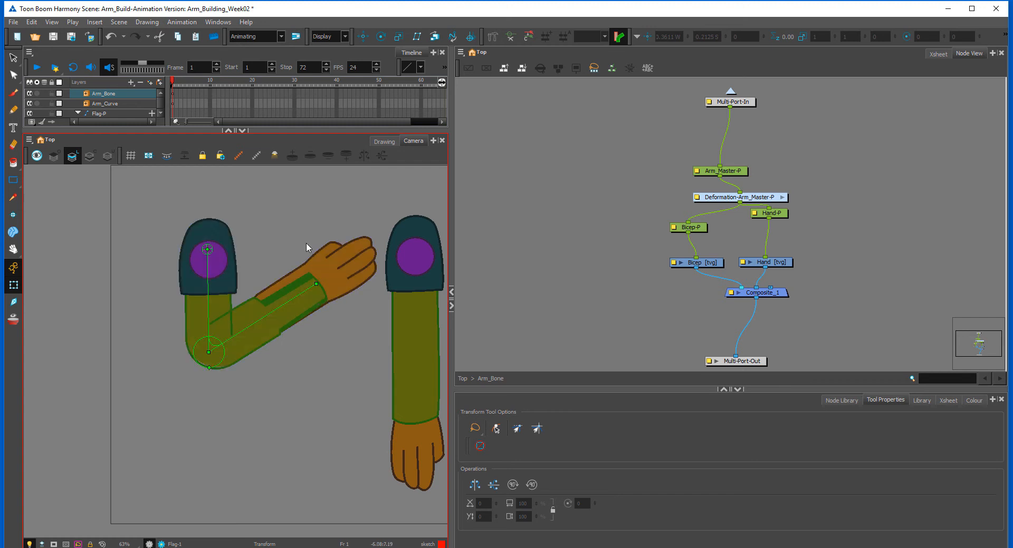
click(316, 285)
click(525, 52)
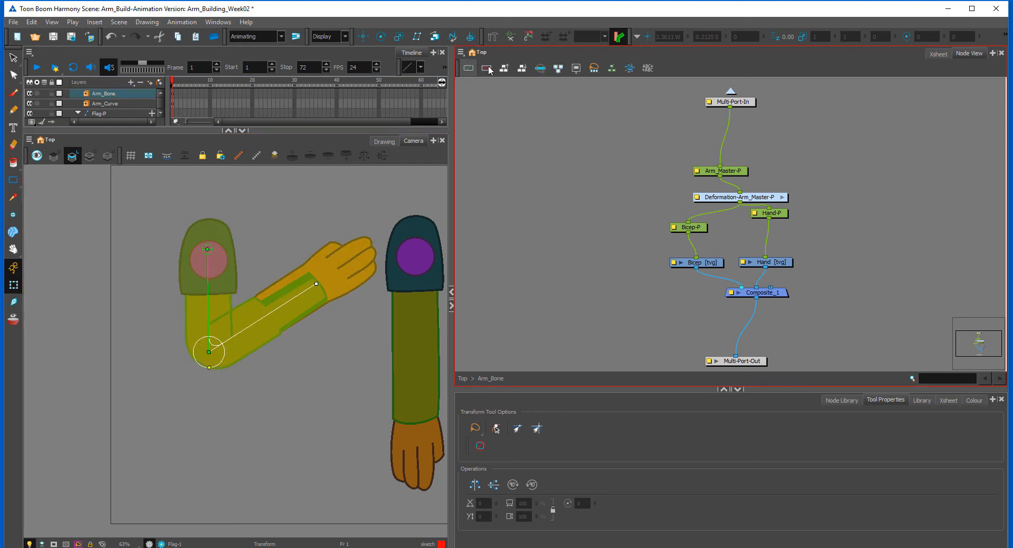
click(526, 36)
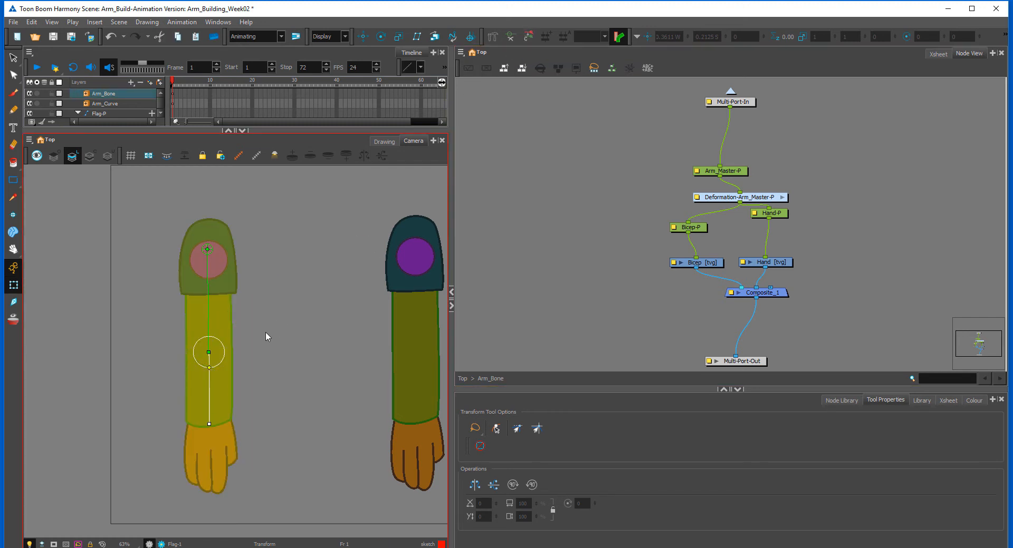
click(208, 354)
click(209, 353)
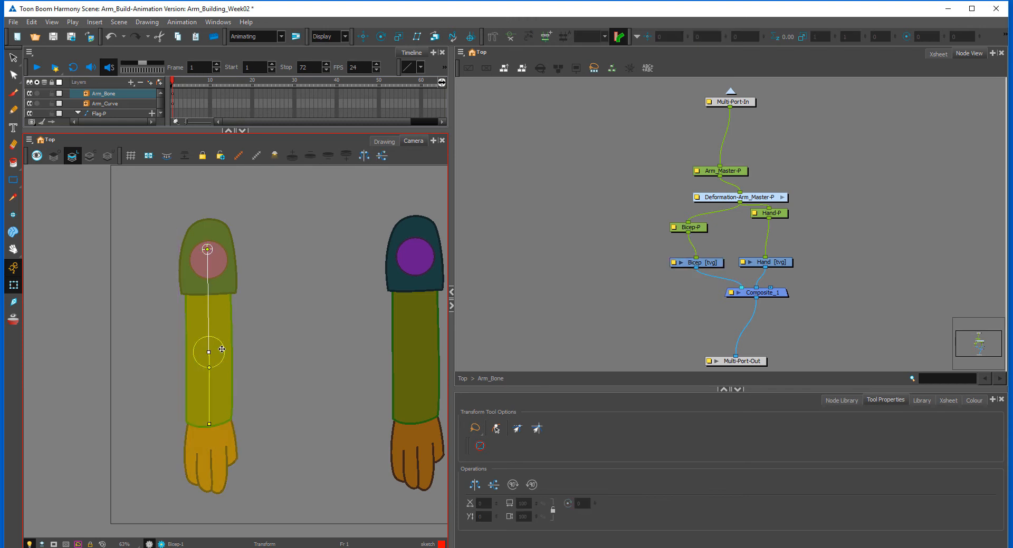
click(292, 285)
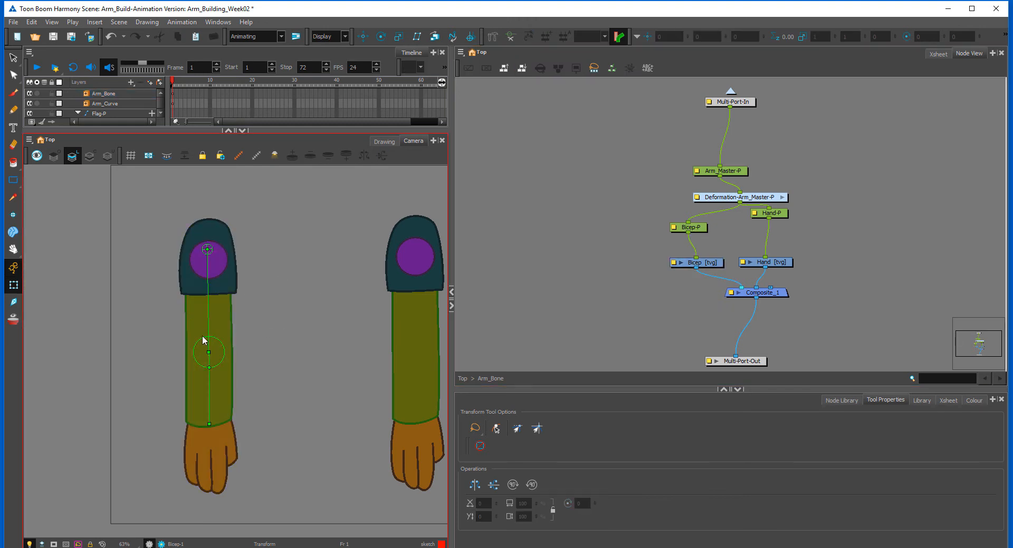
- Return to the top-level network, enter the Arm_Curve group and select its Arm_Master-P peg
drag(346, 365, 206, 360)
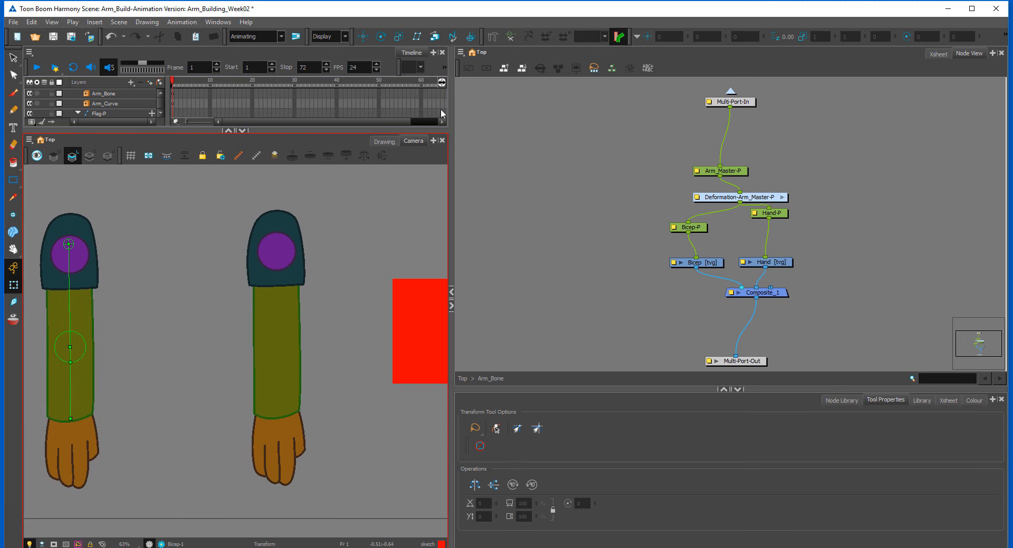
click(462, 379)
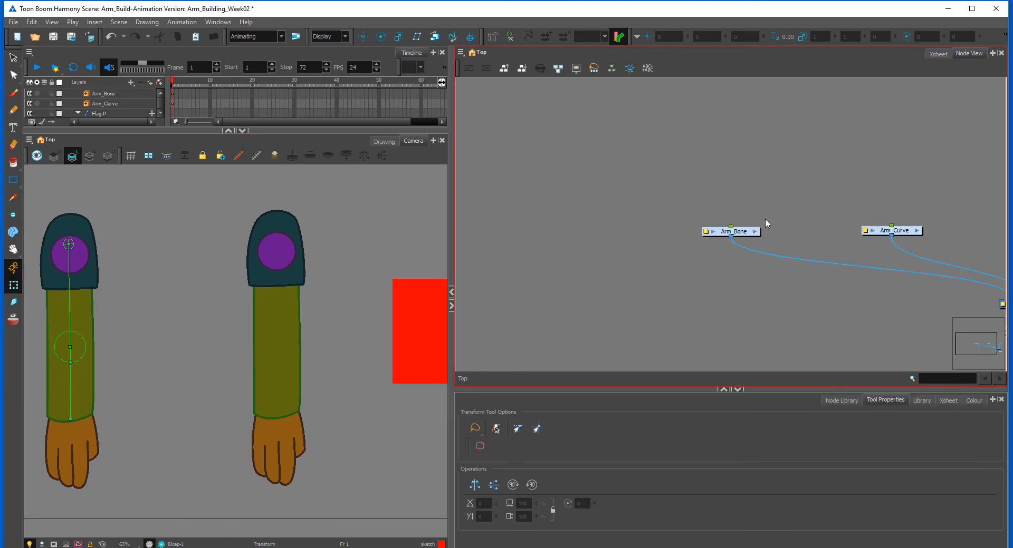
click(913, 232)
click(264, 332)
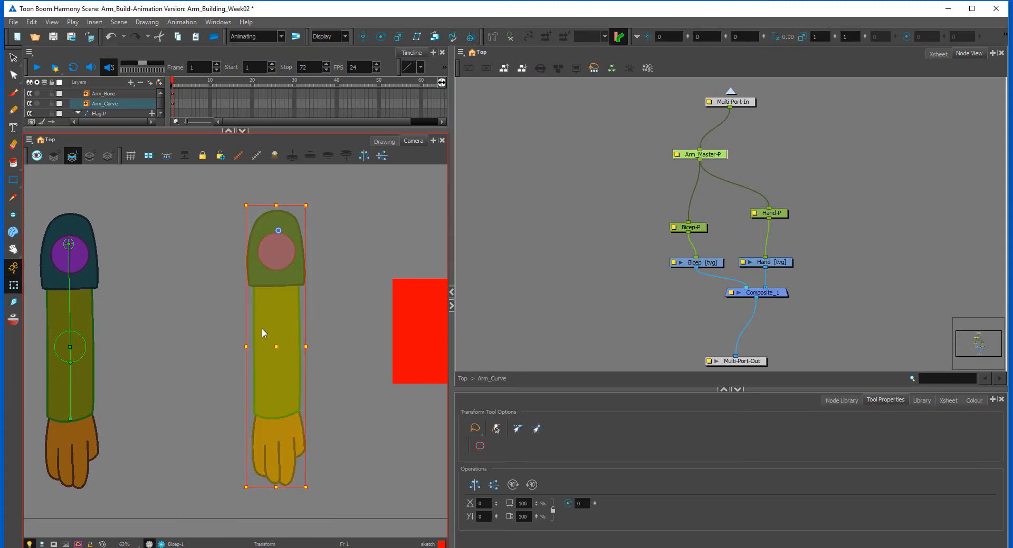
- With the Rigging tool in curve mode, draw a curve deformer on Arm_Master-P from shoulder through elbow to wrist
click(493, 36)
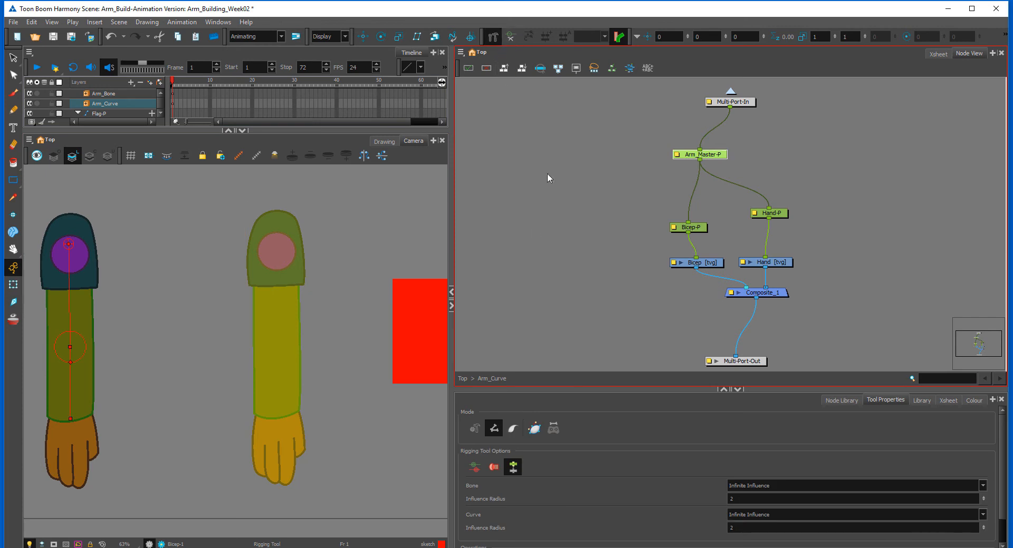
click(512, 429)
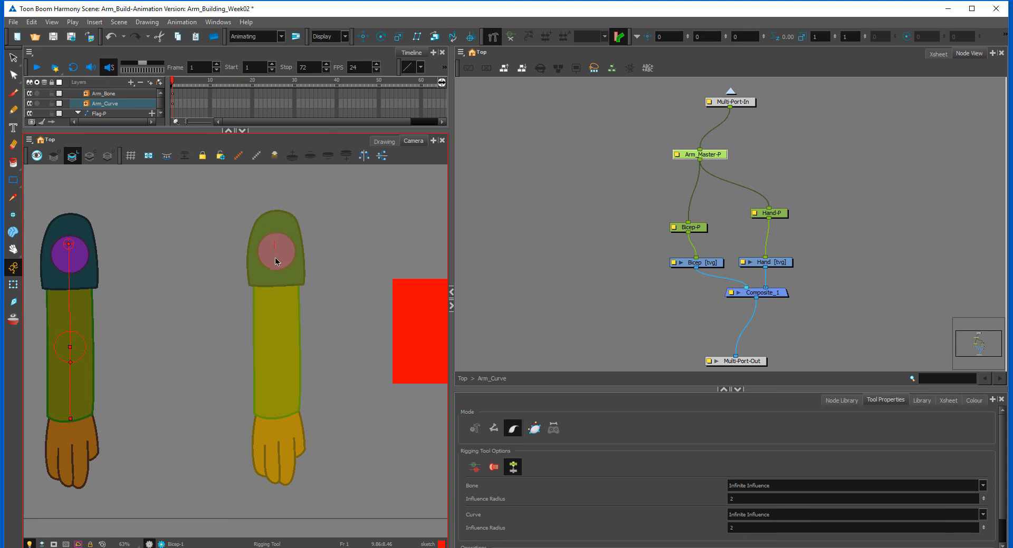
click(275, 338)
drag(275, 341, 275, 342)
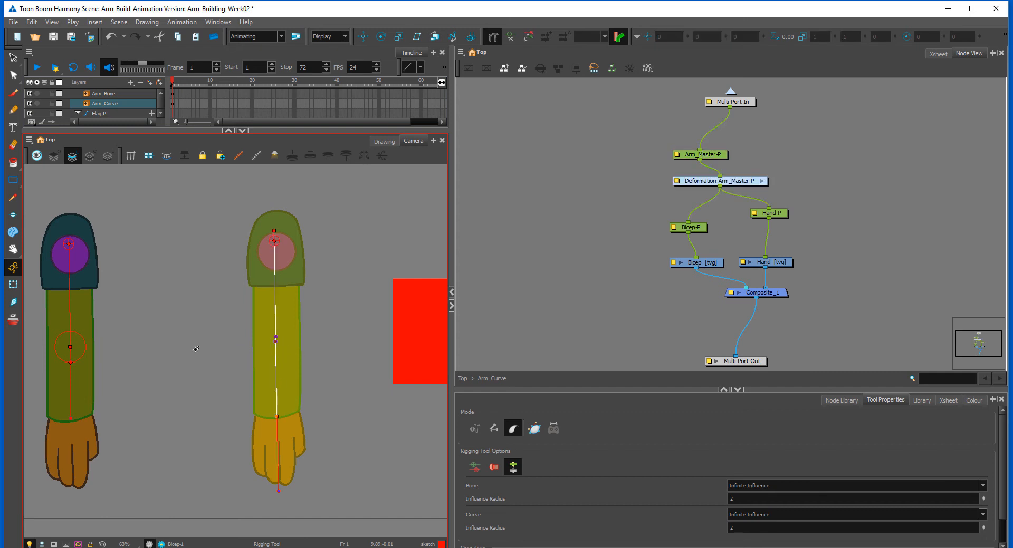
- Bend the curve-rigged arm by raising its wrist point outward and pulling the shoulder handle back to round the elbow
click(14, 286)
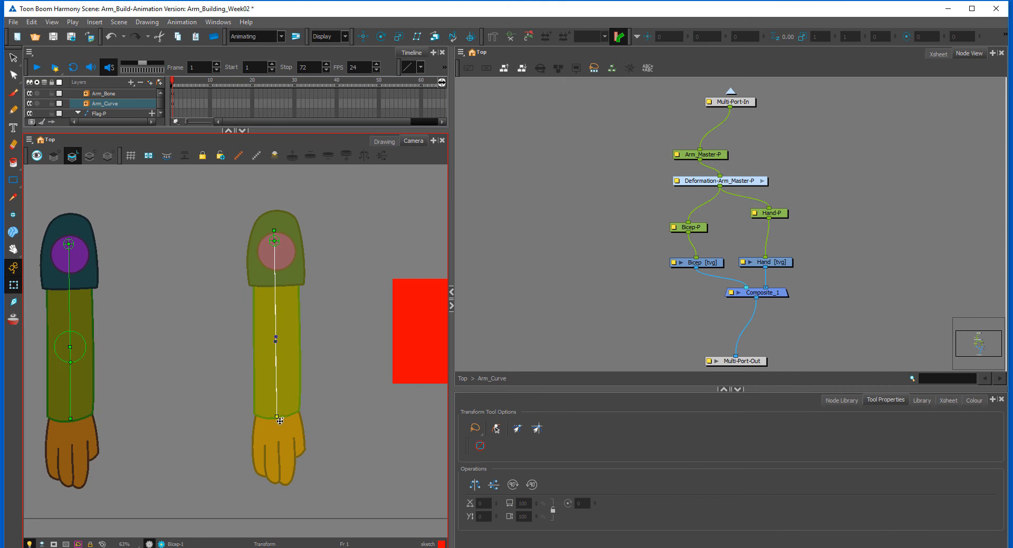
drag(295, 408, 330, 345)
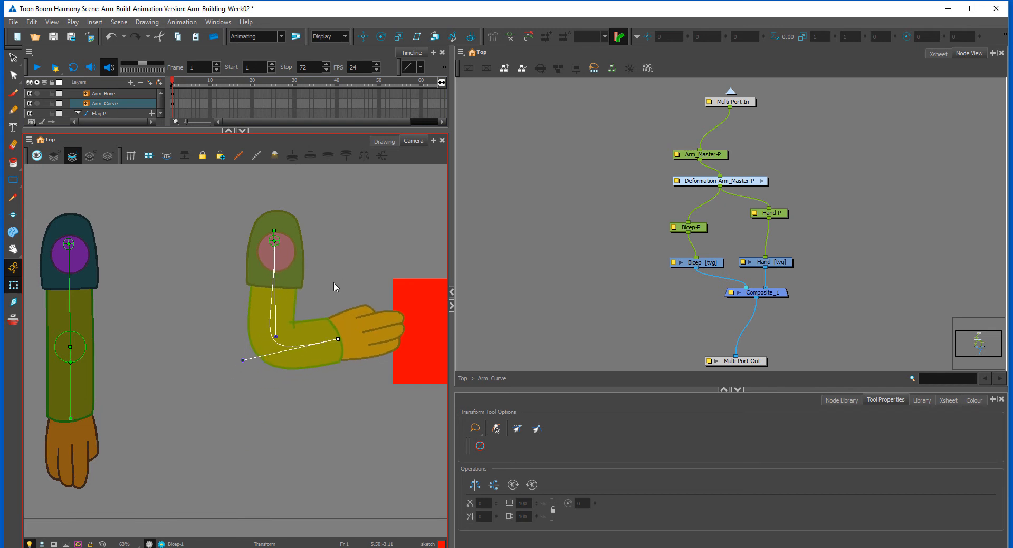
drag(245, 319, 242, 316)
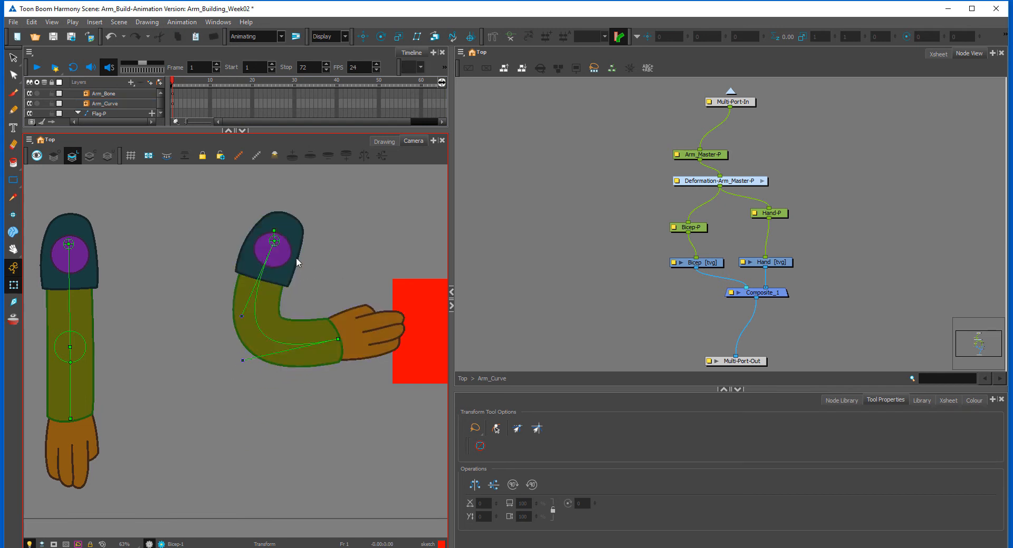
- Show only the curve-rigged arm's deformation chain and reset the curve to its resting pose
click(275, 231)
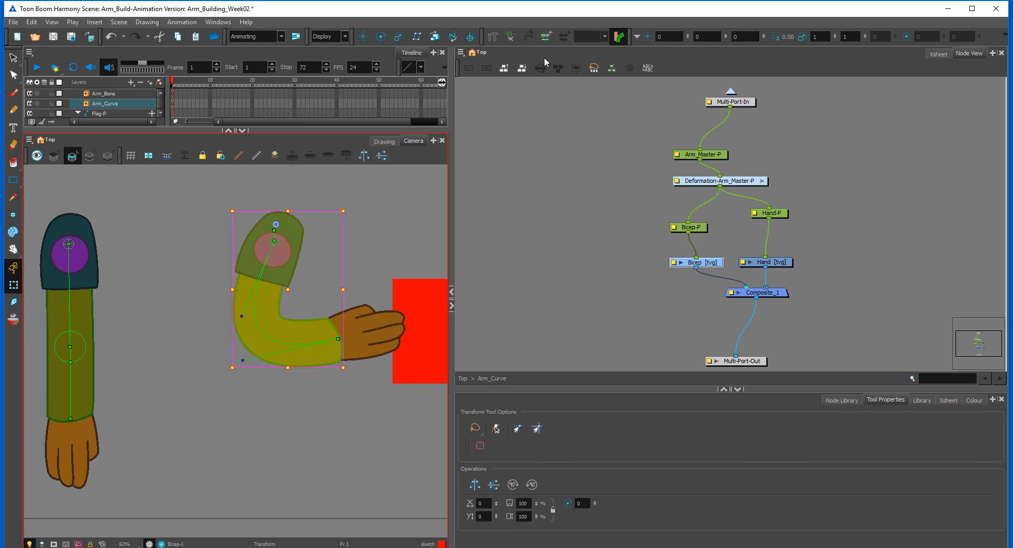
click(372, 258)
click(338, 340)
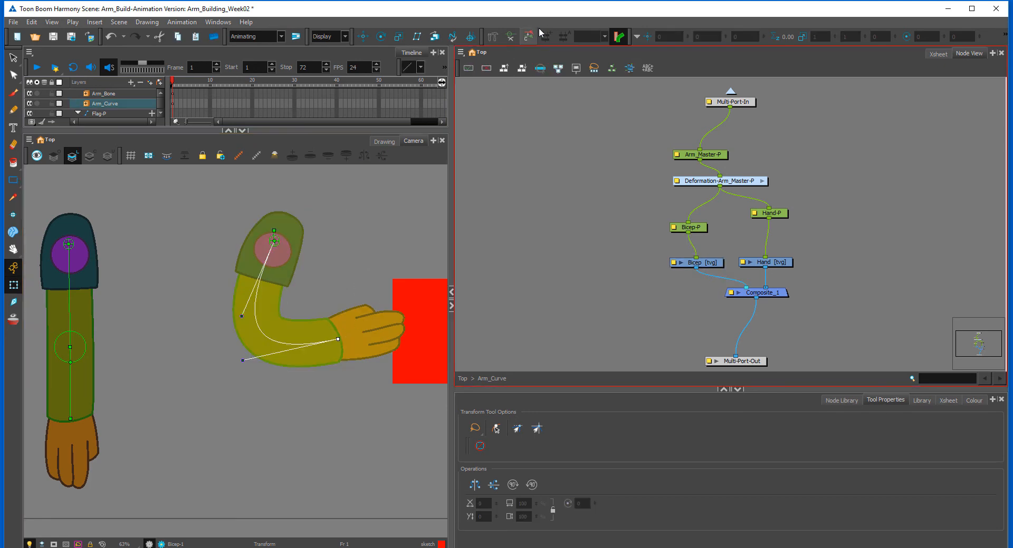
click(510, 37)
click(528, 37)
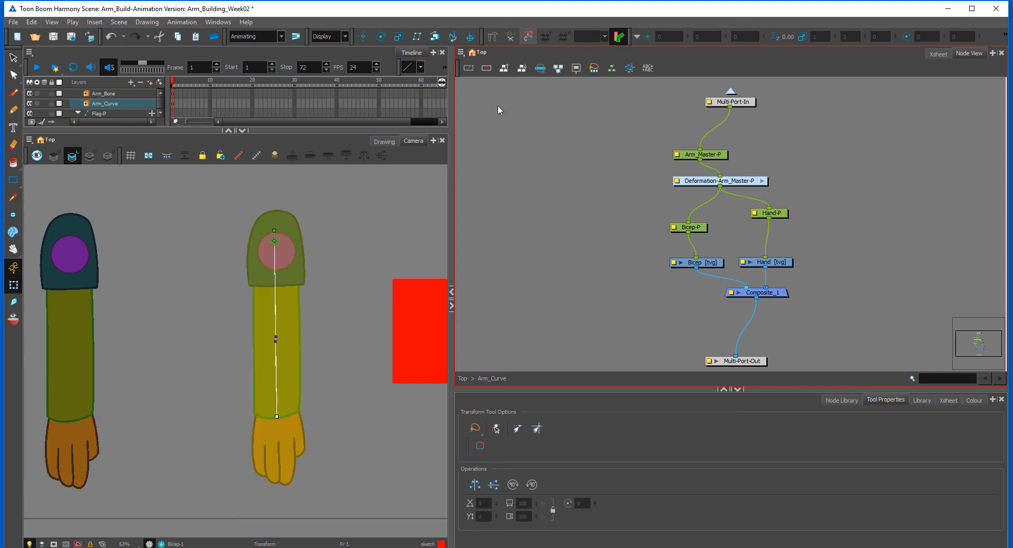
- Show only the bone-rigged arm's deformation controls, and hide all deformation controls with nothing selected
click(52, 269)
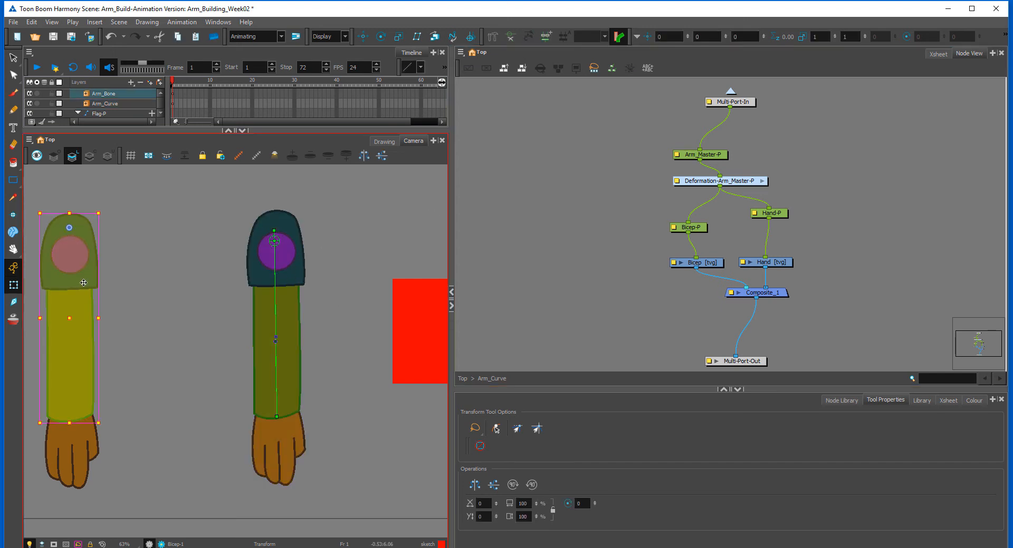
click(510, 38)
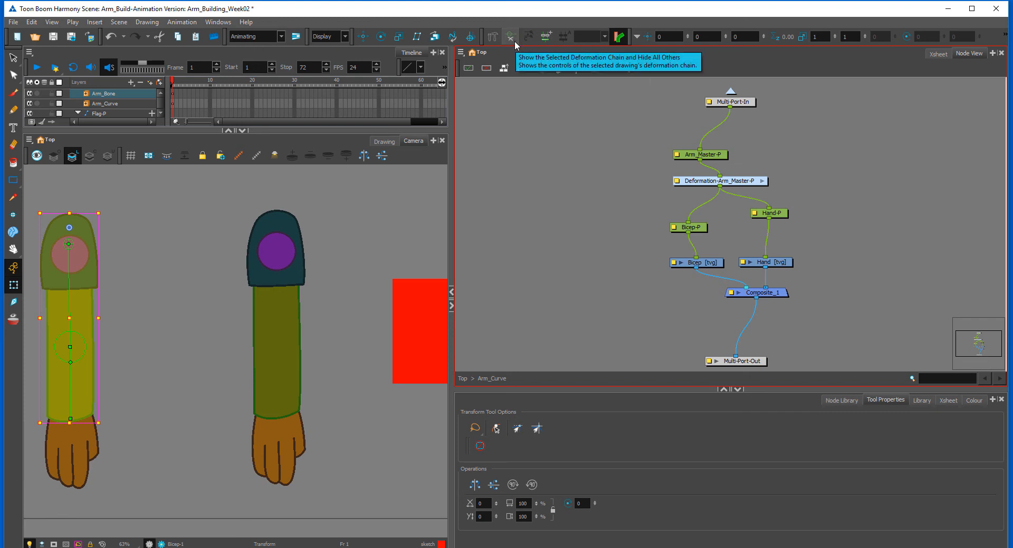
click(392, 213)
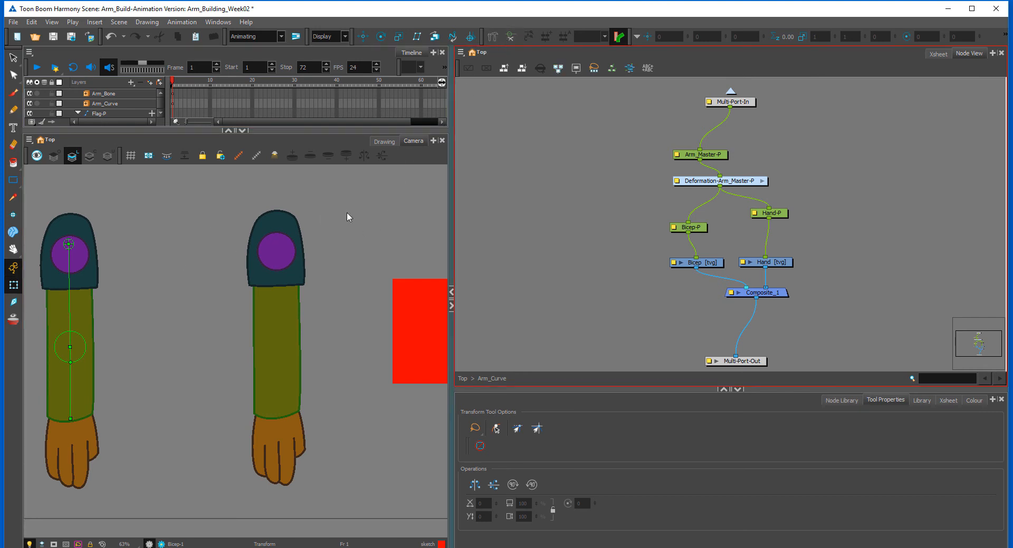
click(509, 37)
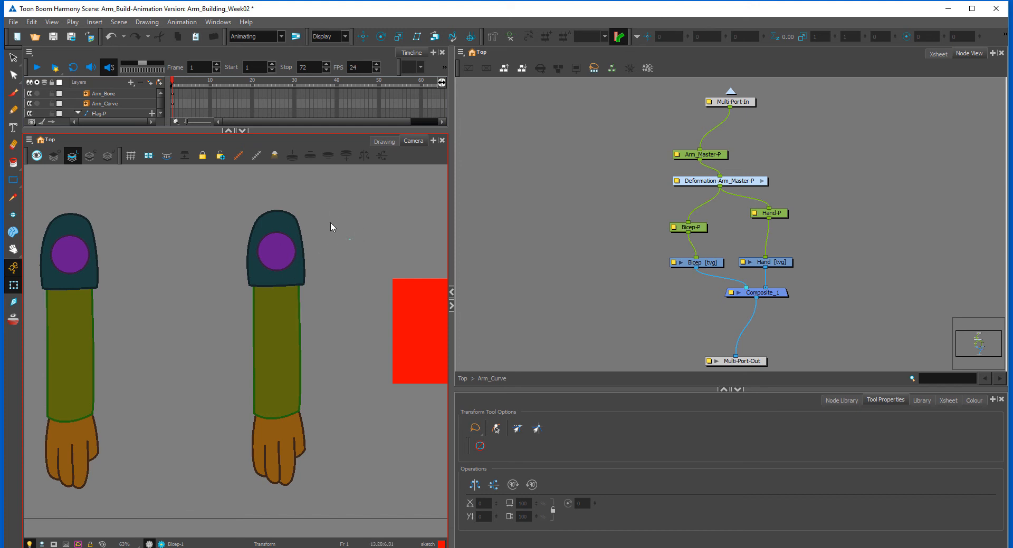
click(465, 379)
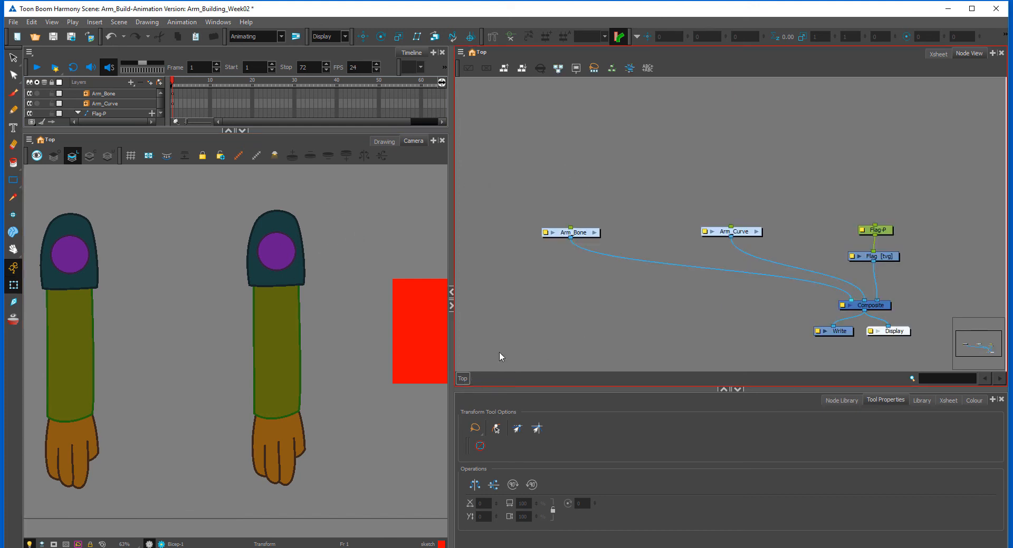
drag(766, 173, 559, 251)
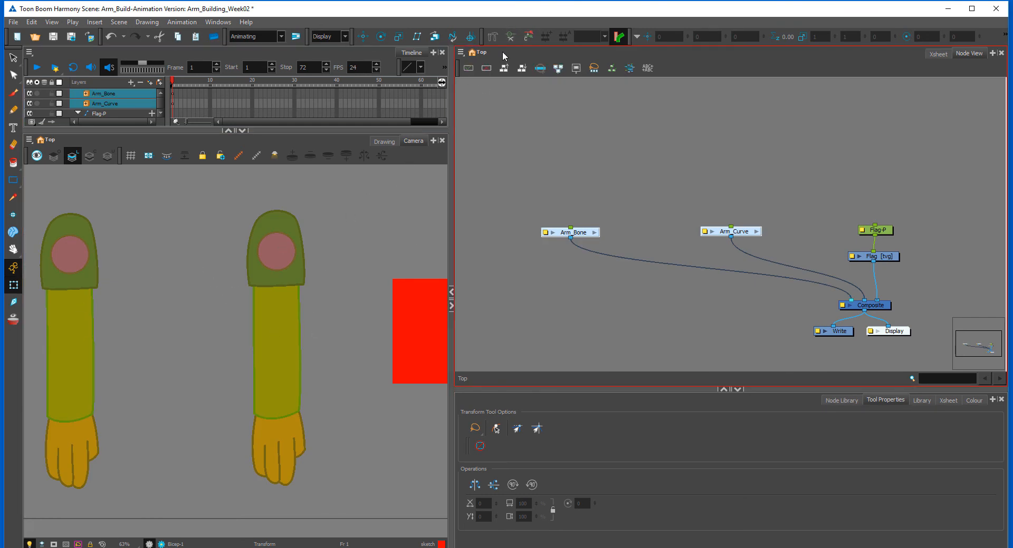
click(676, 229)
click(593, 233)
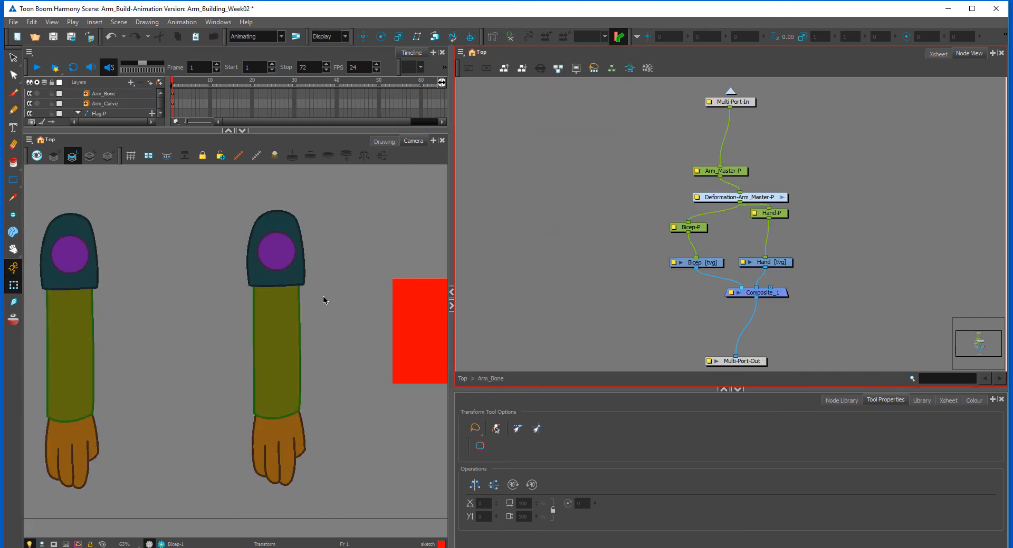
click(733, 172)
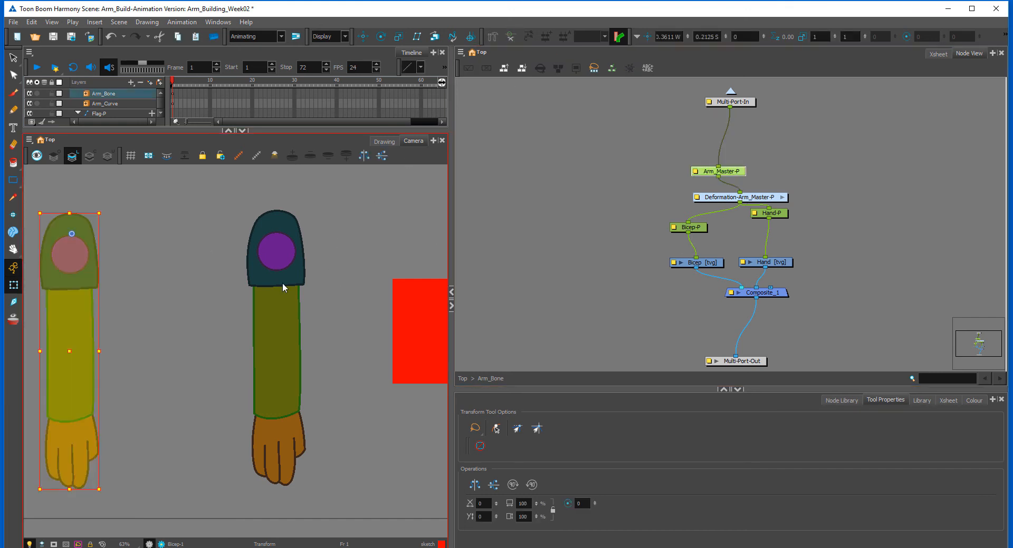
click(339, 240)
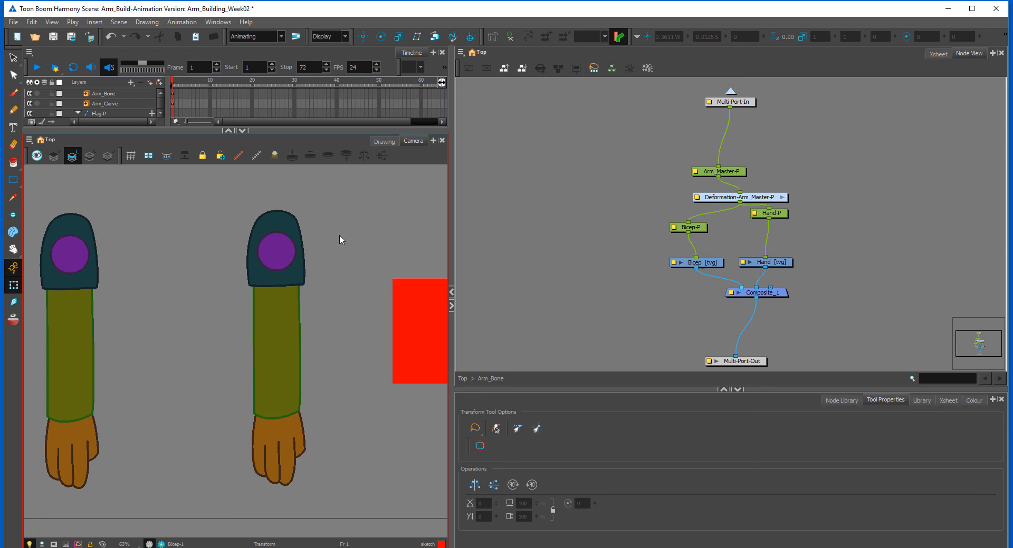
- Select the bicep drawings of both arms and show their deformation chains together
click(289, 262)
mouse_move(342, 226)
mouse_down()
mouse_move(70, 228)
mouse_move(284, 325)
mouse_up()
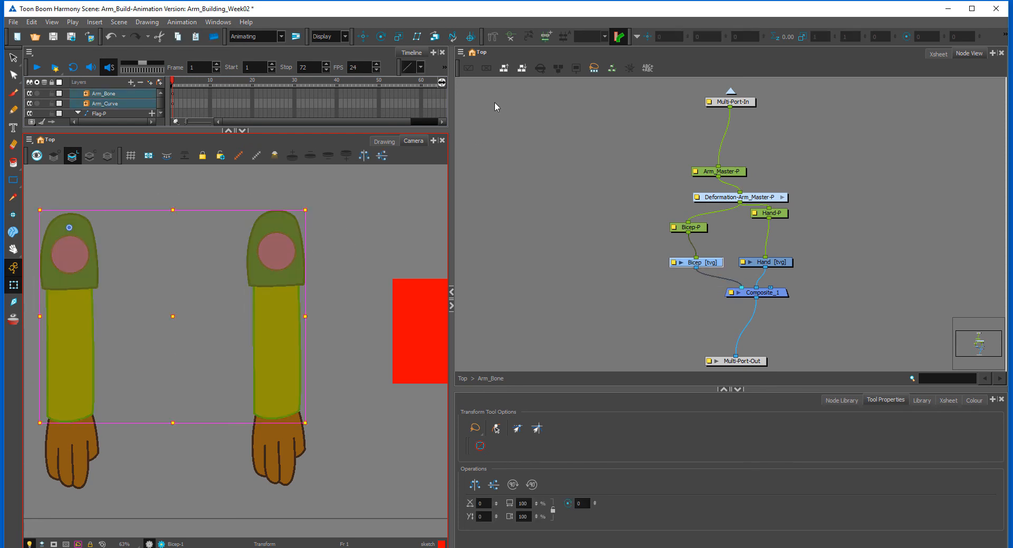
click(511, 36)
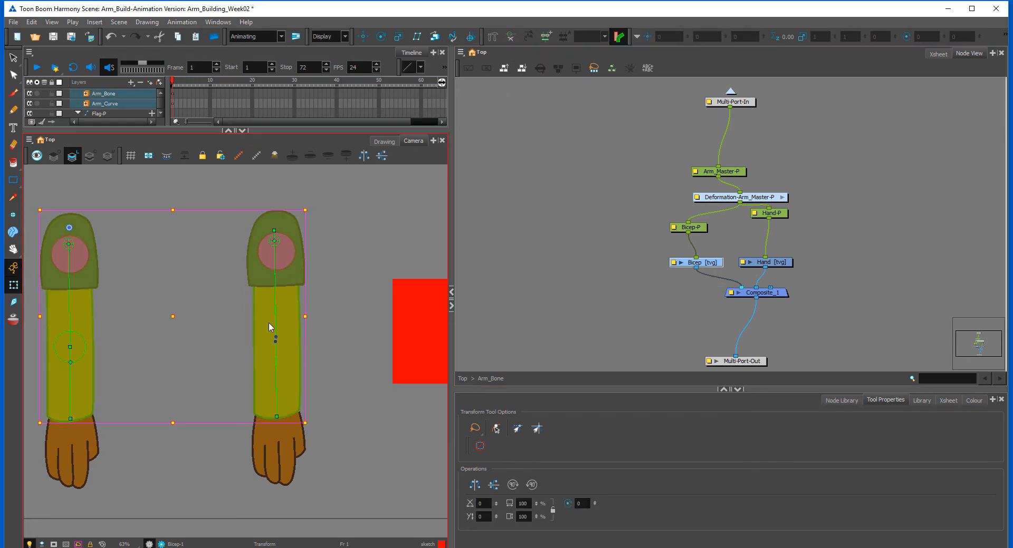
click(379, 246)
- Return to the top-level network and select the Flag-P peg, with the red flag framed in the camera view
drag(391, 239, 170, 245)
click(583, 285)
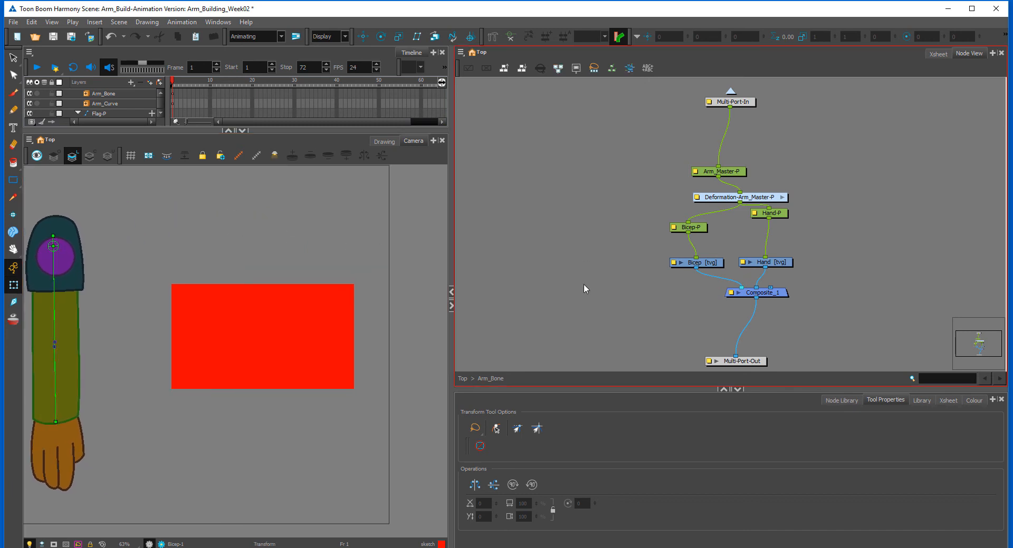
click(462, 379)
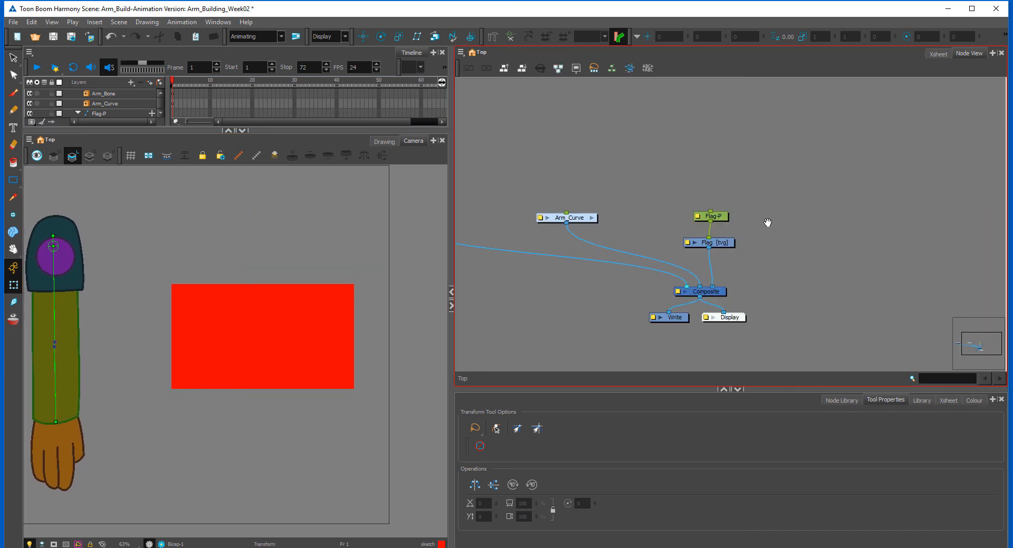
click(654, 222)
key(shift+z)
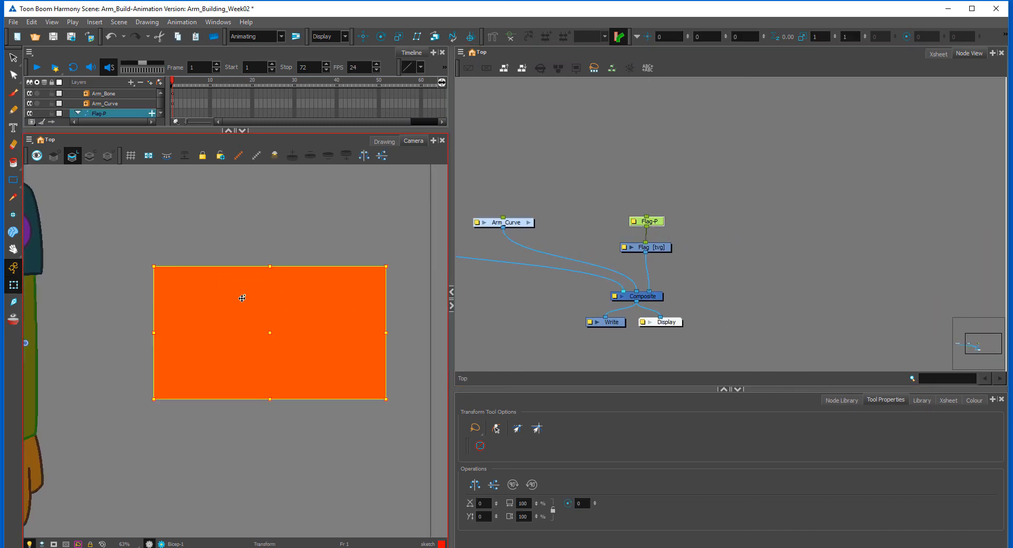
drag(292, 289, 247, 293)
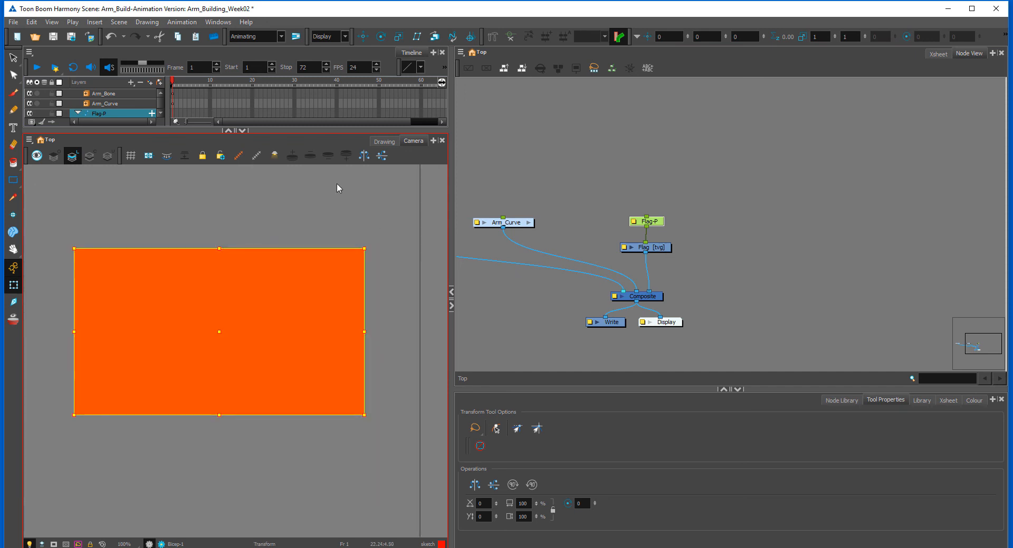
- With the Rigging tool in envelope mode, draw an envelope deformer on Flag-P around the flag's four corners
click(494, 36)
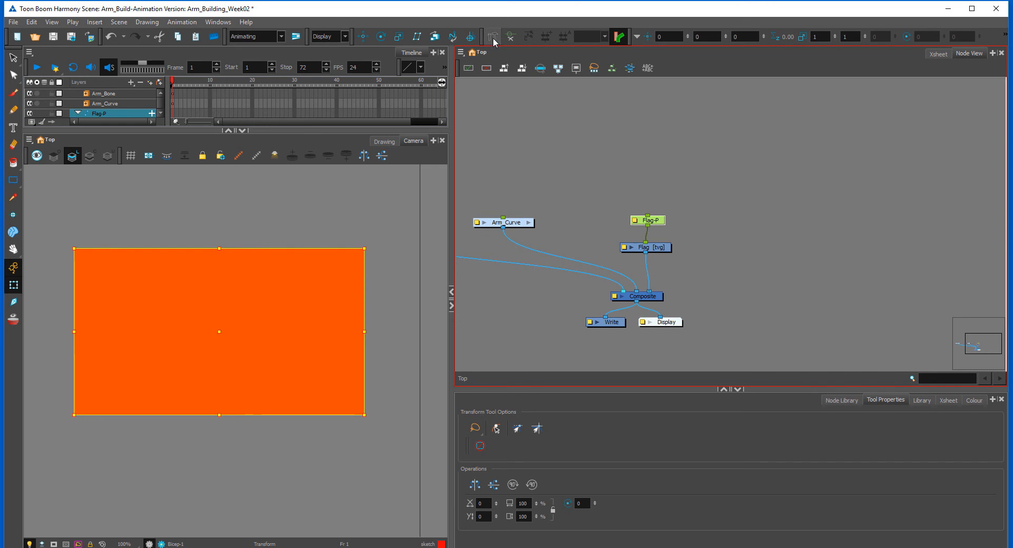
click(537, 434)
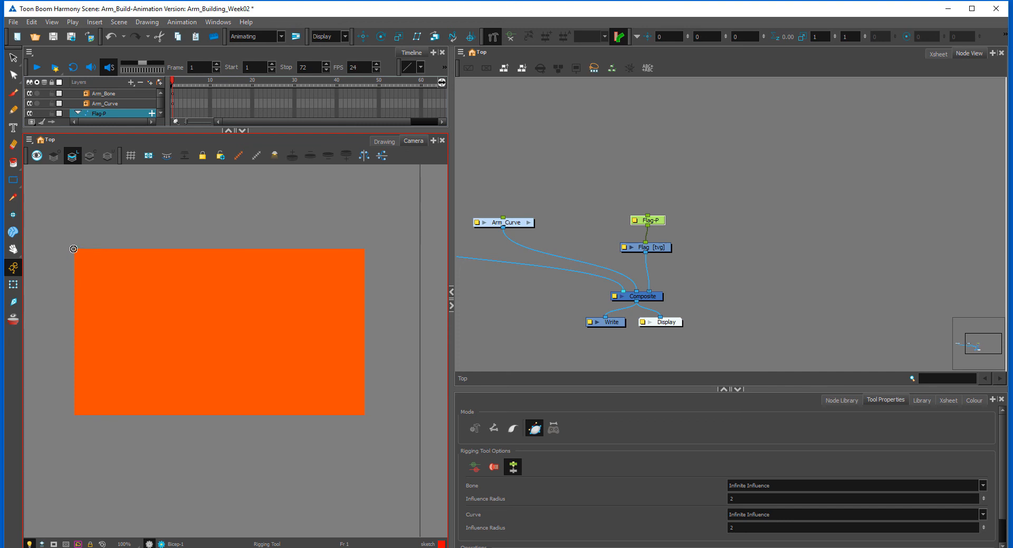
click(365, 248)
click(363, 415)
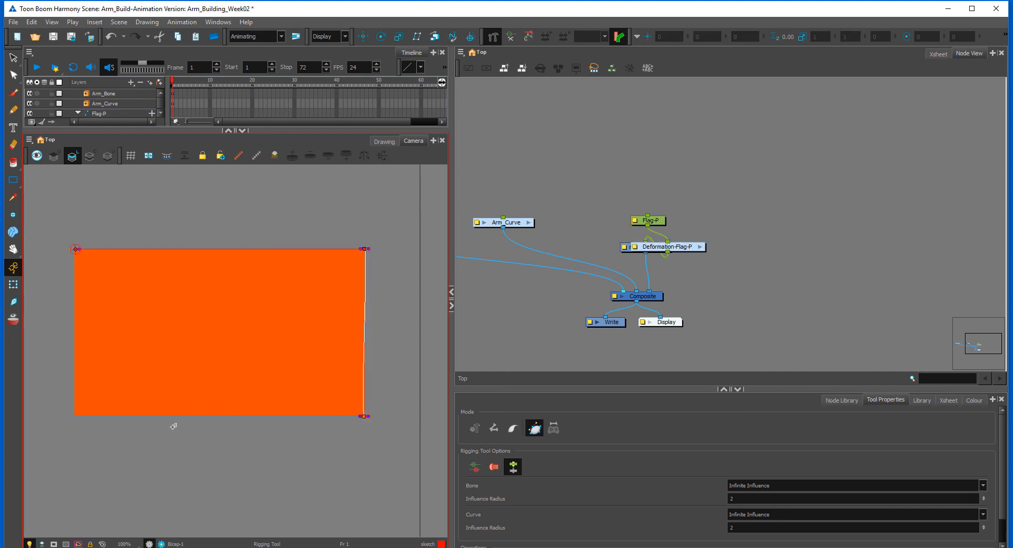
click(75, 416)
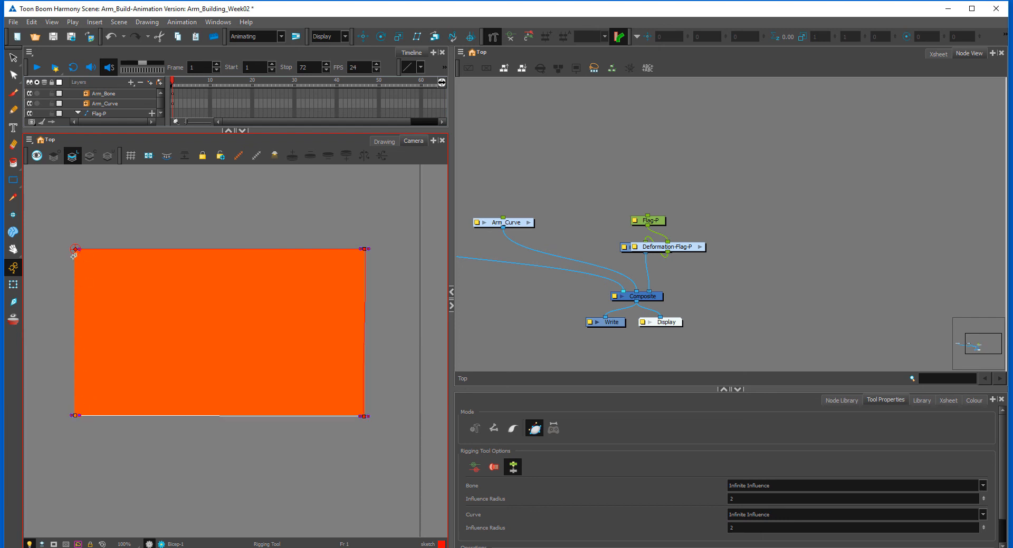
click(75, 250)
- Extend the envelope handles from the flag's upper-left and upper-right corners along its top edge
key(2)
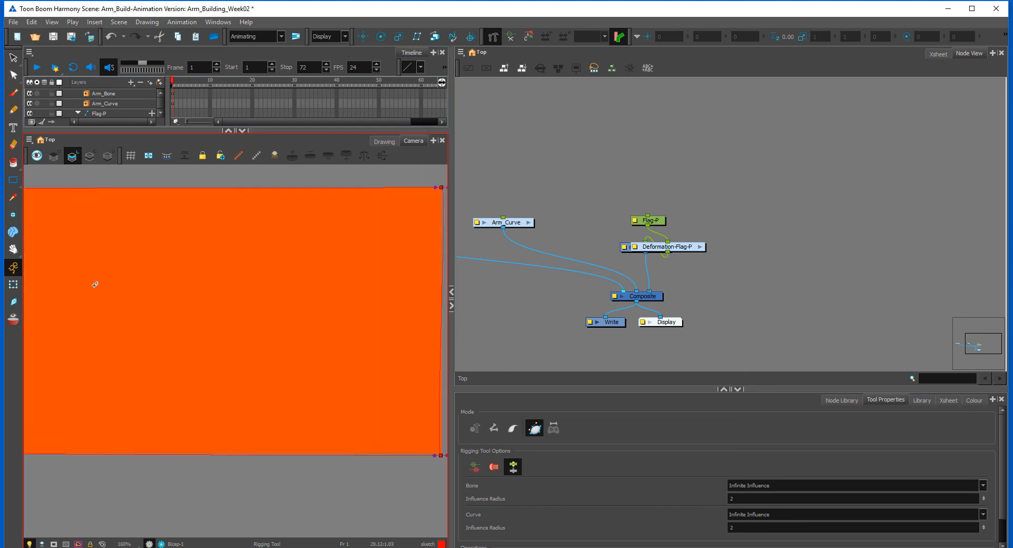
key(2)
drag(94, 290, 367, 535)
drag(143, 384, 116, 388)
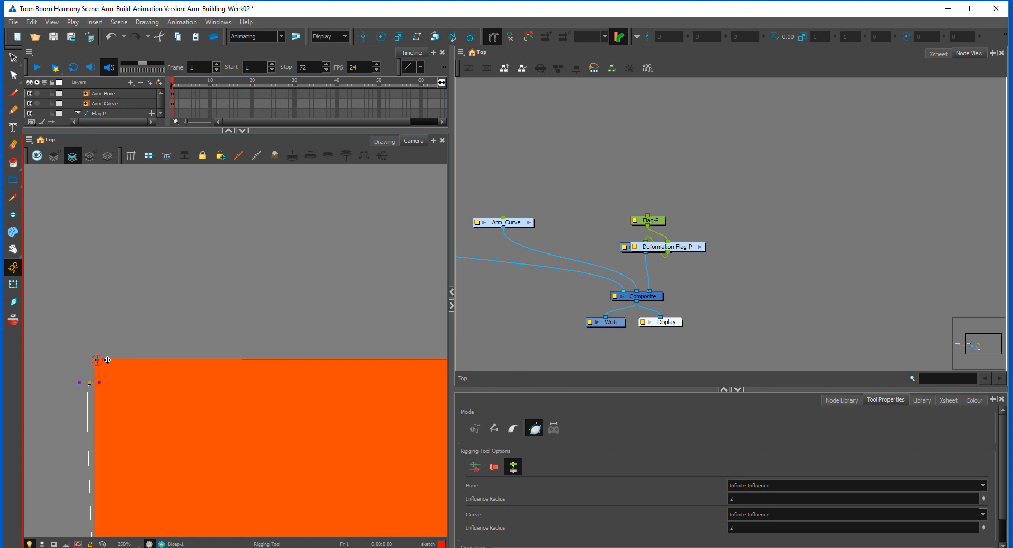
click(98, 360)
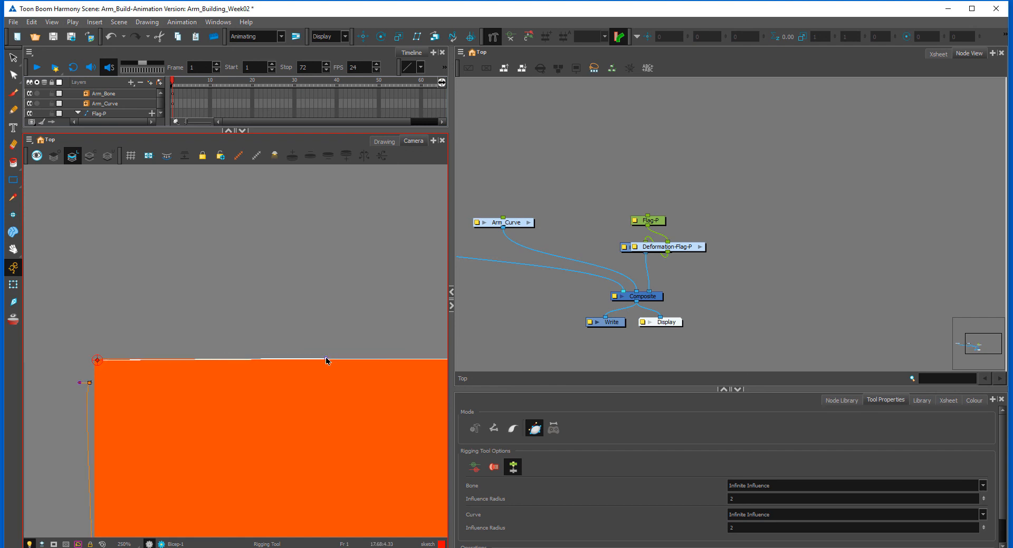
mouse_move(369, 350)
mouse_down()
mouse_move(223, 355)
mouse_move(366, 347)
mouse_up()
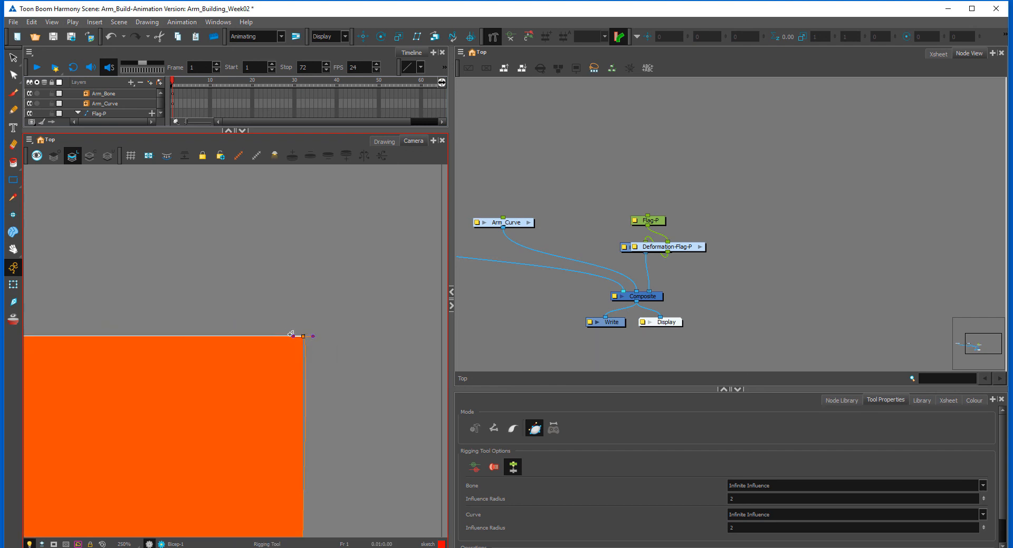
click(164, 336)
- Extend the envelope handles from the upper-right and lower-right corners along the flag's right edge
click(305, 337)
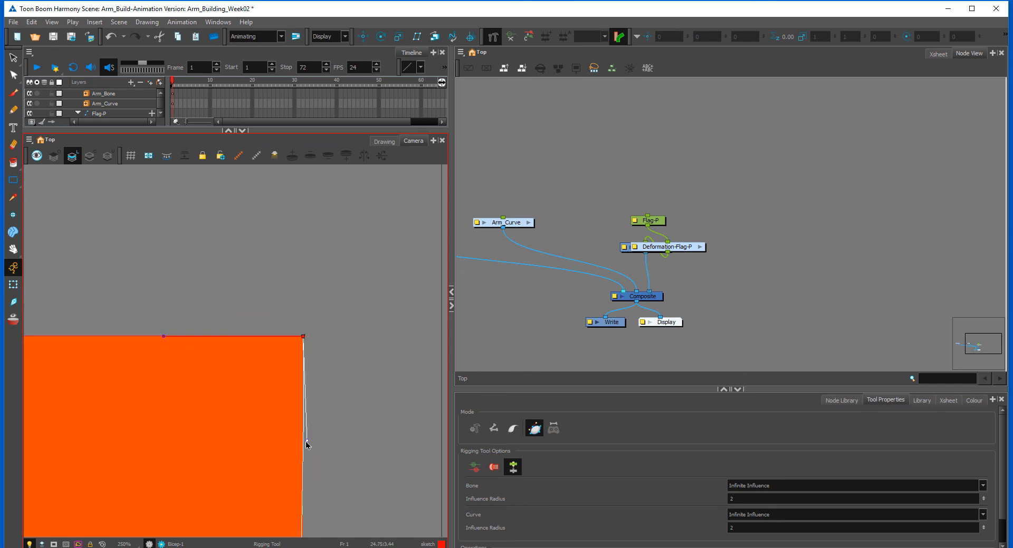
drag(303, 478, 301, 480)
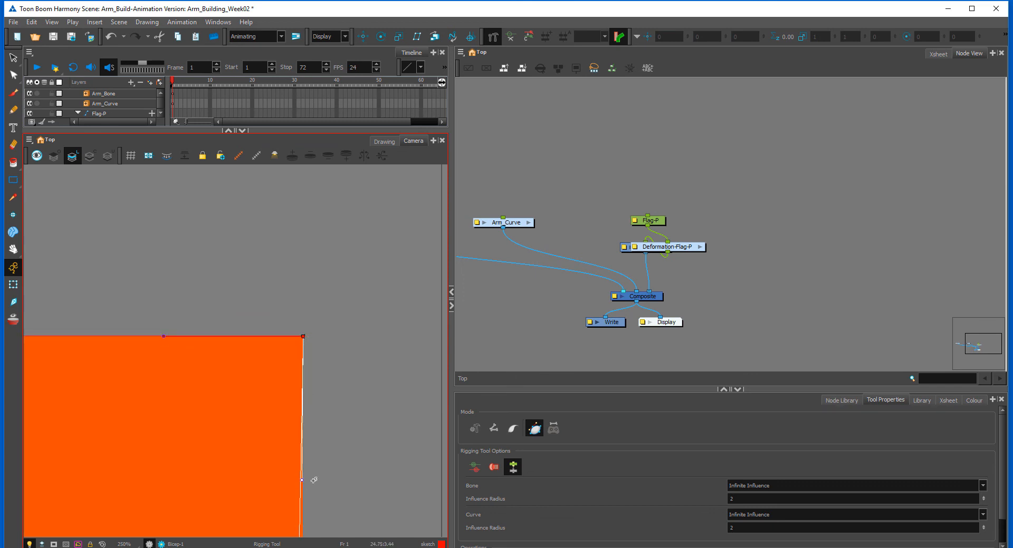
drag(340, 512, 344, 295)
drag(347, 366, 228, 413)
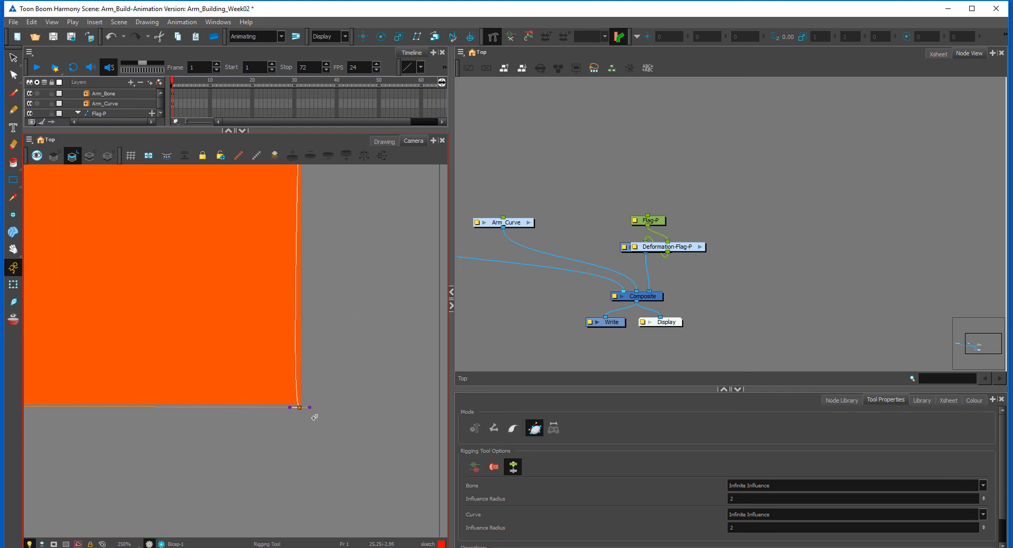
drag(299, 408, 299, 271)
- Align the envelope's lower-left point with the flag's corner and extend both bottom handles along the bottom edge
drag(231, 410, 205, 407)
drag(107, 375, 271, 373)
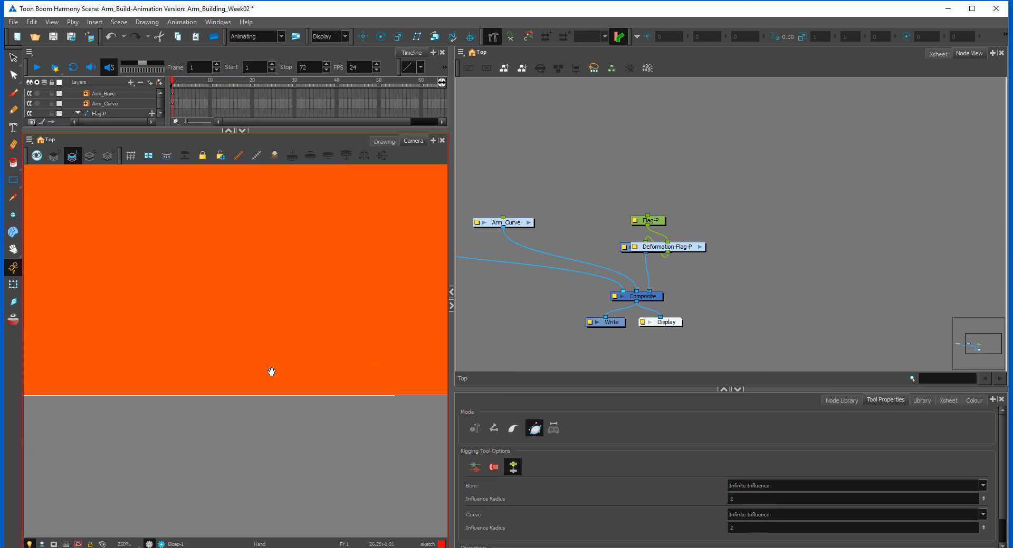
drag(50, 399, 253, 426)
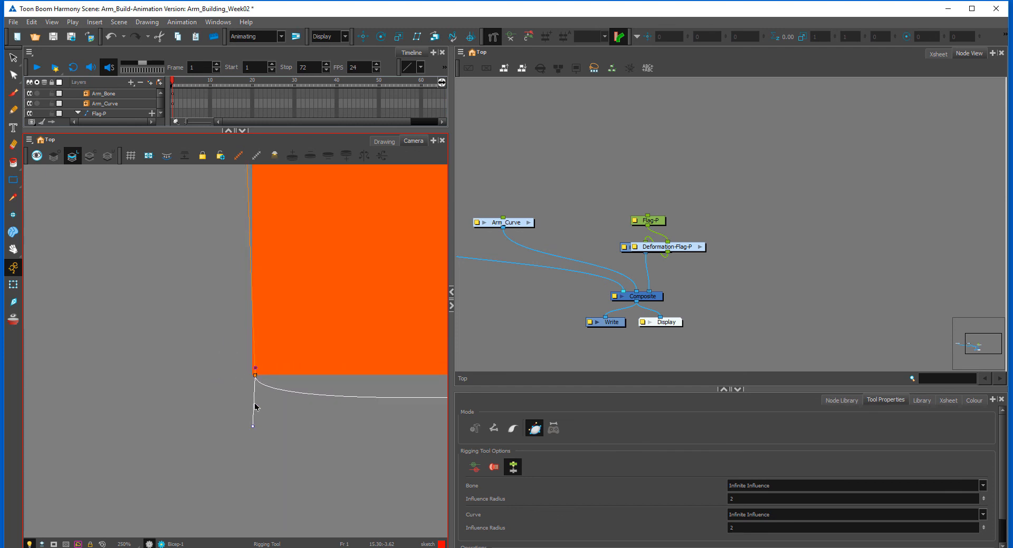
drag(257, 376, 253, 374)
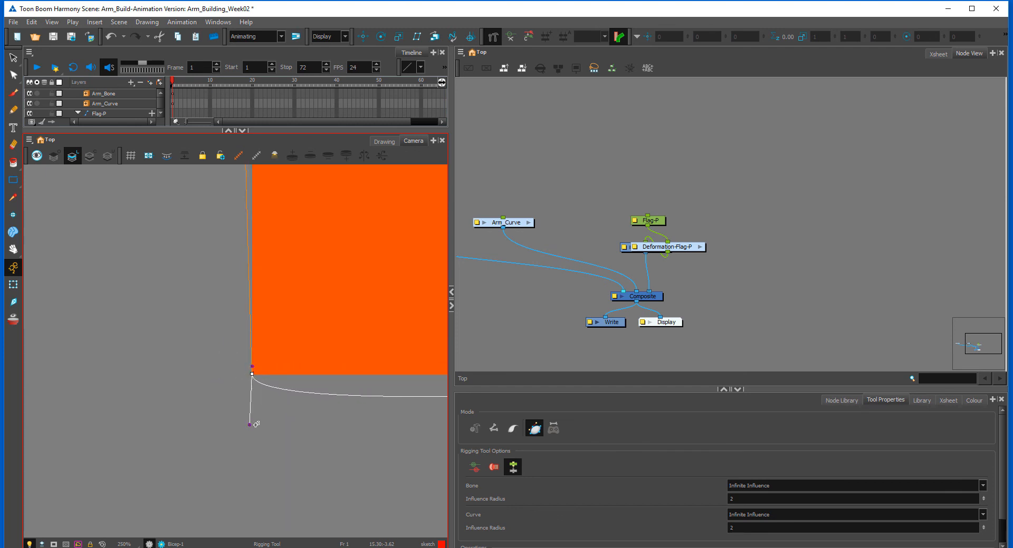
drag(250, 426, 425, 375)
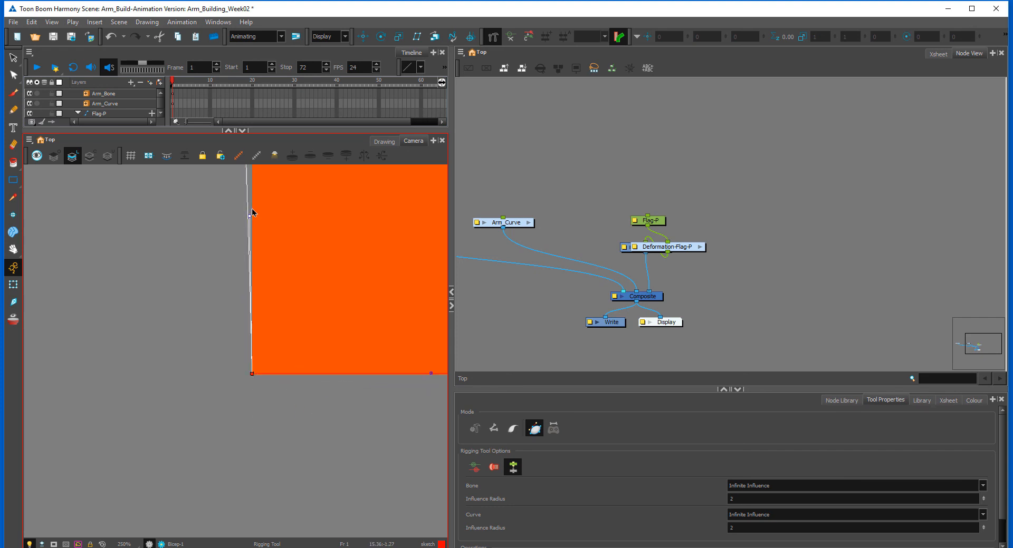
- Extend the envelope handles from the lower-left point and the upper-left end point along the flag's left edge
drag(246, 198, 245, 240)
drag(294, 290, 286, 506)
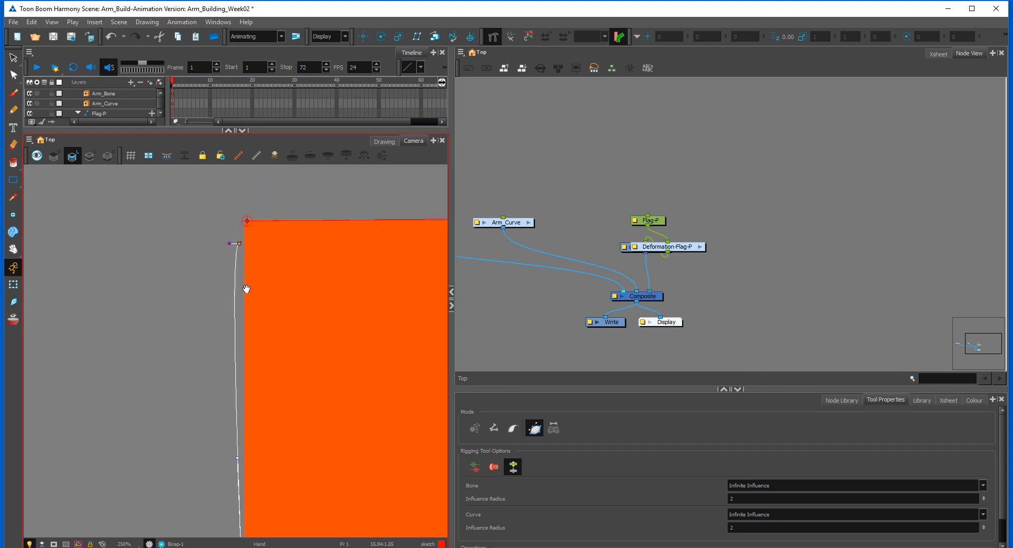
drag(230, 245, 241, 315)
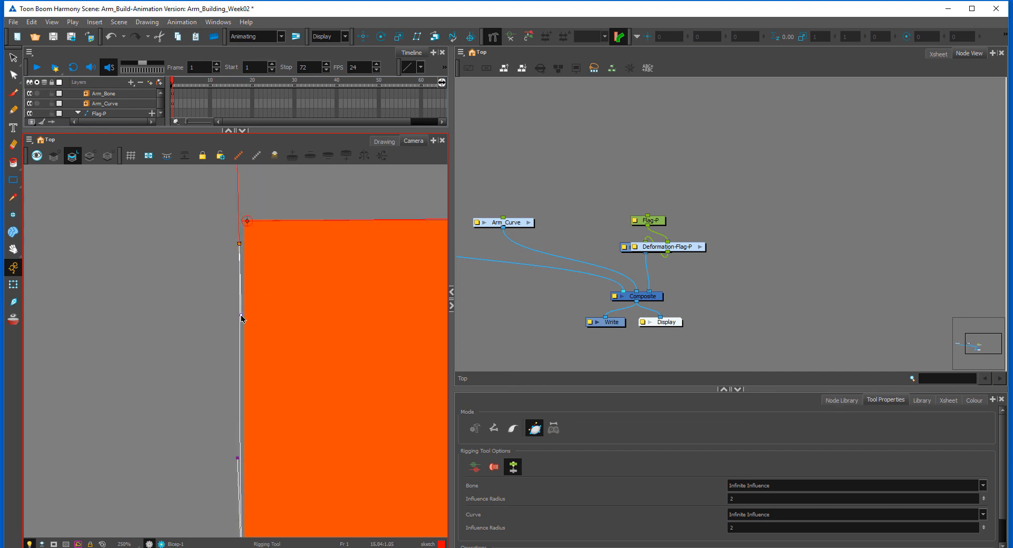
- Align the envelope's end point with the flag's upper-left corner and straighten the handle along the left edge
drag(239, 245, 245, 223)
drag(238, 460, 241, 457)
- With the Transform tool, arch the flag's top edge upward from its upper-left corner and shift the upper-right corner down and slightly inward
click(13, 285)
scroll(253, 374, down, 4)
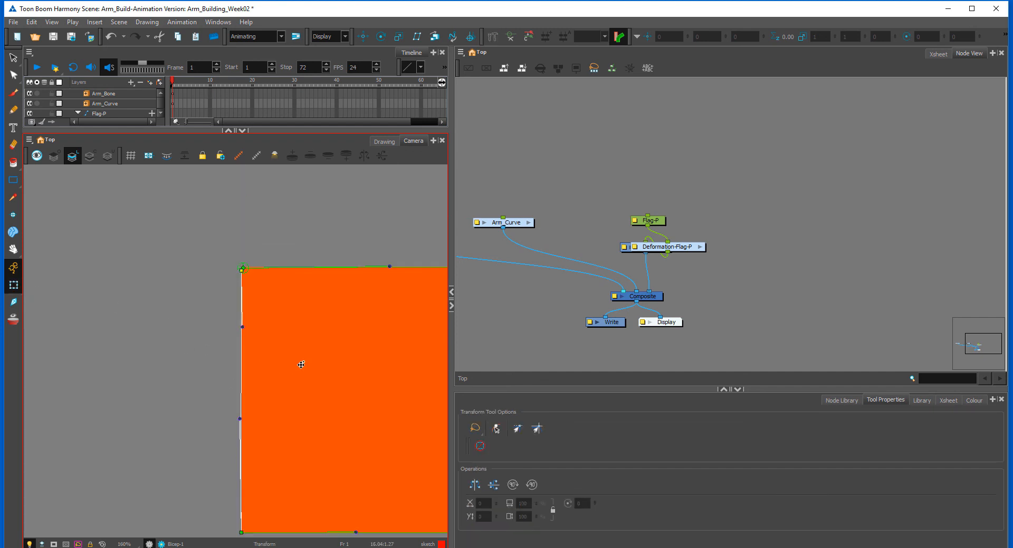
drag(380, 368, 199, 372)
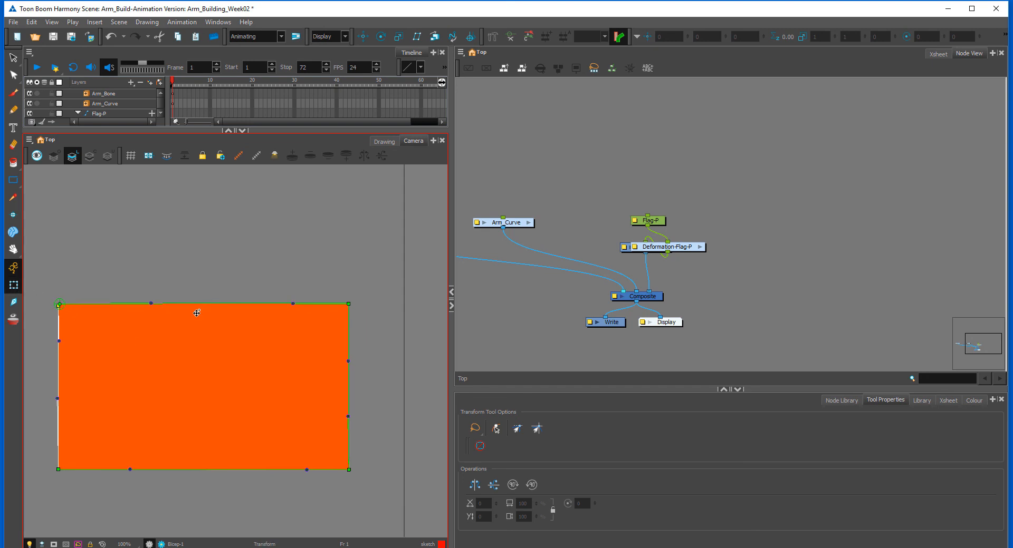
drag(151, 304, 174, 299)
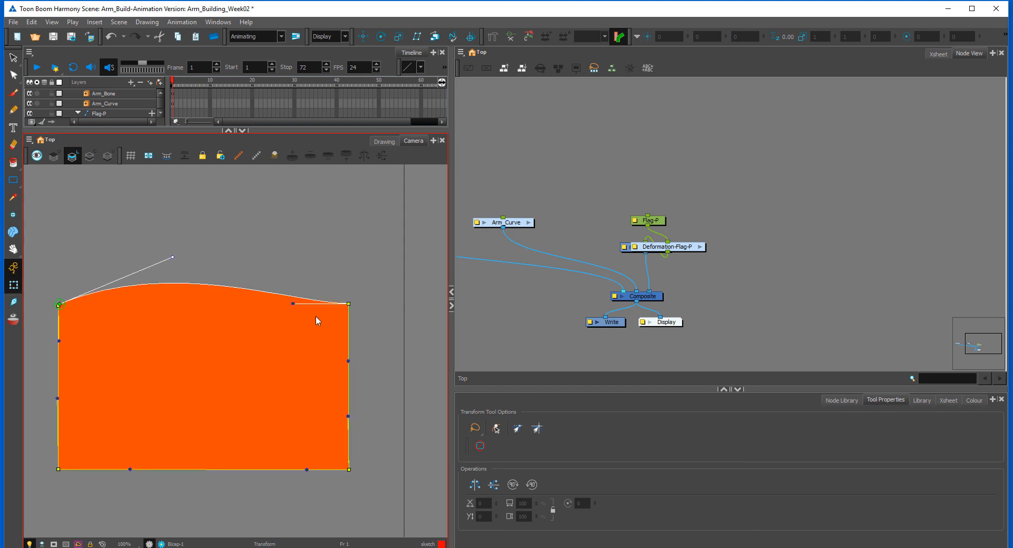
drag(347, 305, 343, 328)
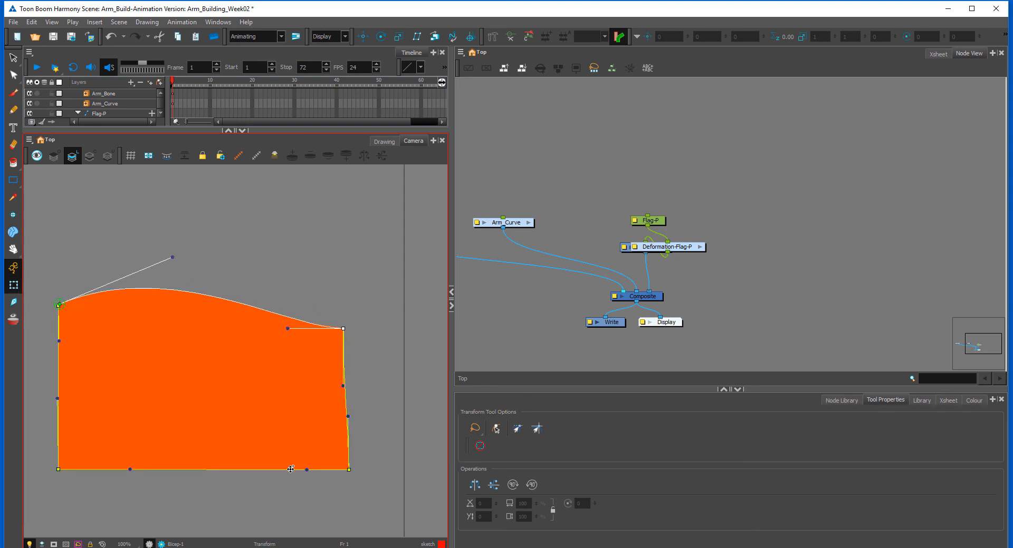
- Curve the flag's bottom edge into a matching wave, pull the lower-right corner inward, and adjust the lower handle on the right edge
drag(131, 471, 273, 474)
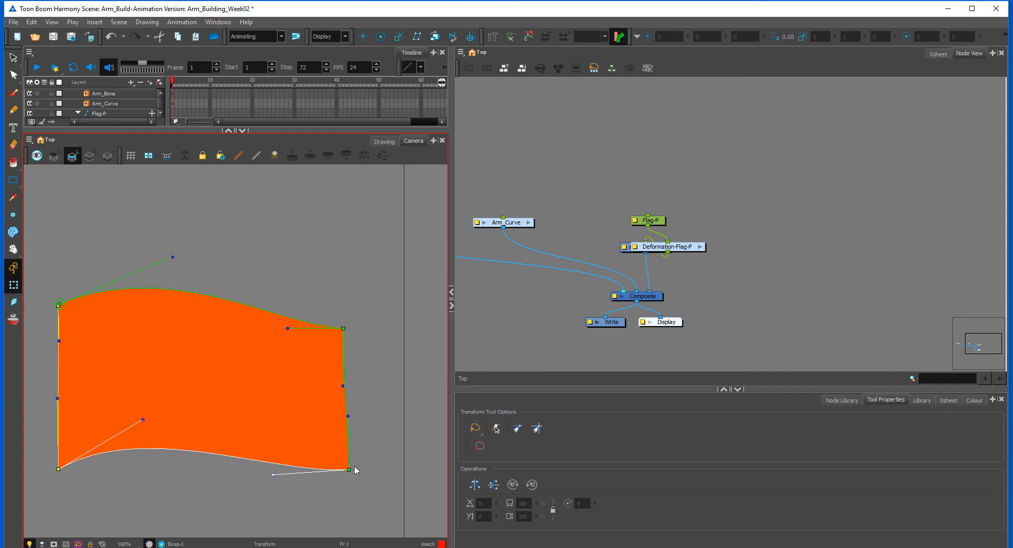
drag(350, 470, 338, 477)
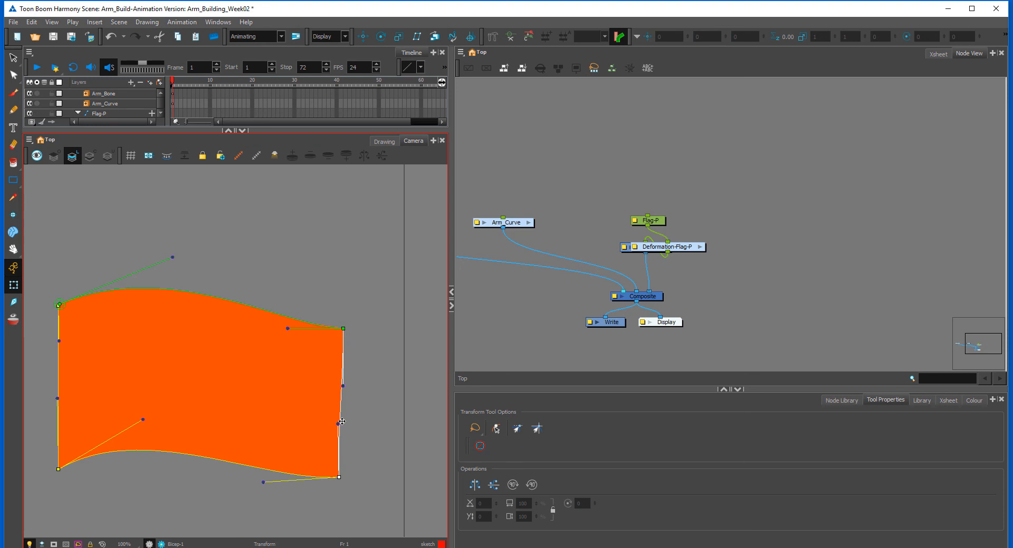
drag(341, 422, 344, 421)
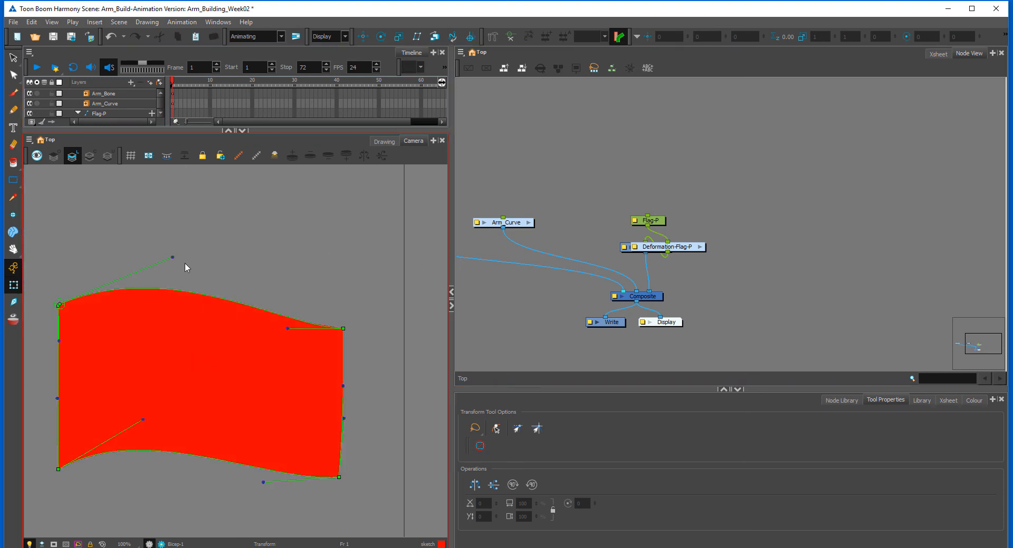
- Soften the flag's top arch by lowering its upper-left handle, and shift the lower-right corner slightly down and outward
drag(174, 257, 169, 274)
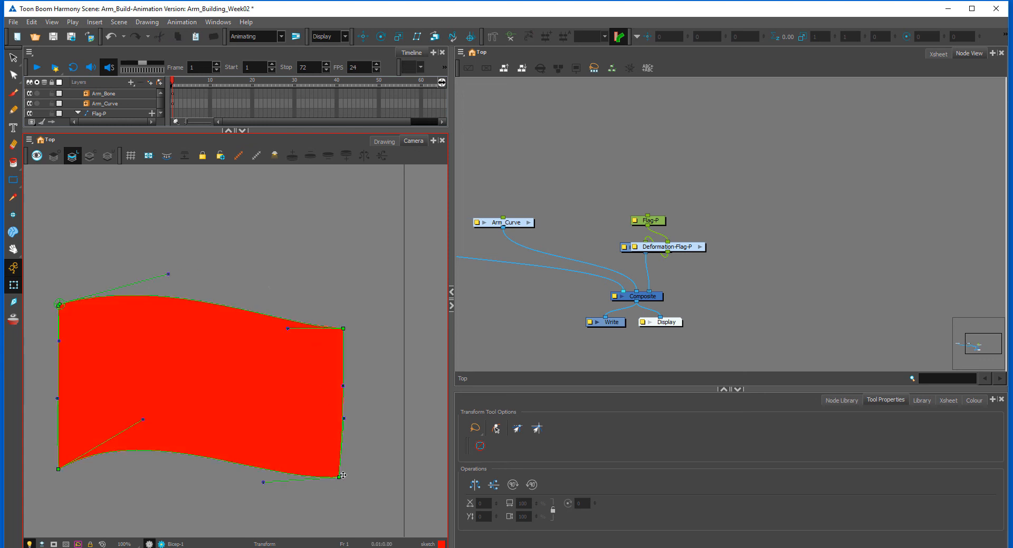
drag(340, 484, 344, 490)
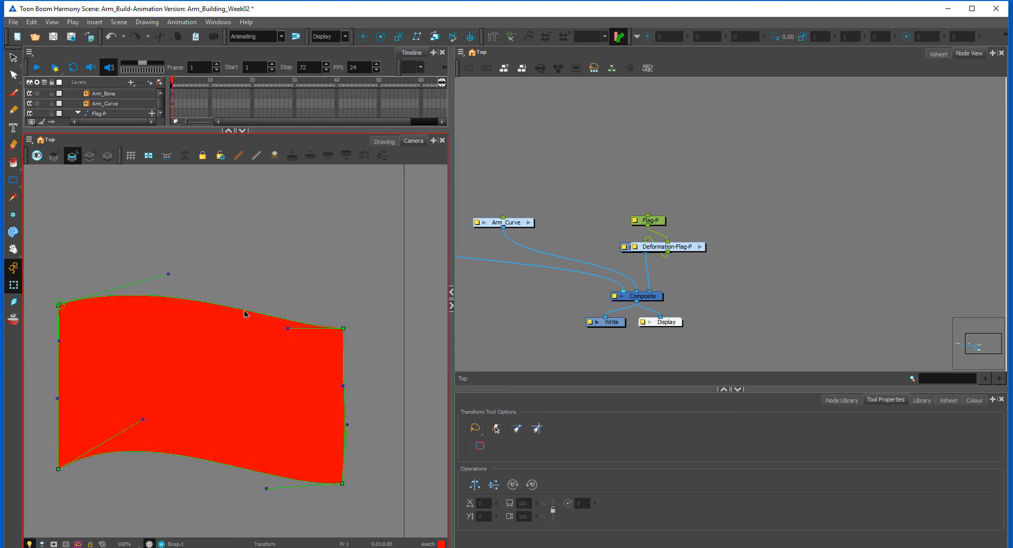
- Examine the bone arm, the curve arm and the envelope flag side by side, along with their nodes in the network
key(1)
key(1)
key(1)
key(1)
drag(170, 247, 247, 249)
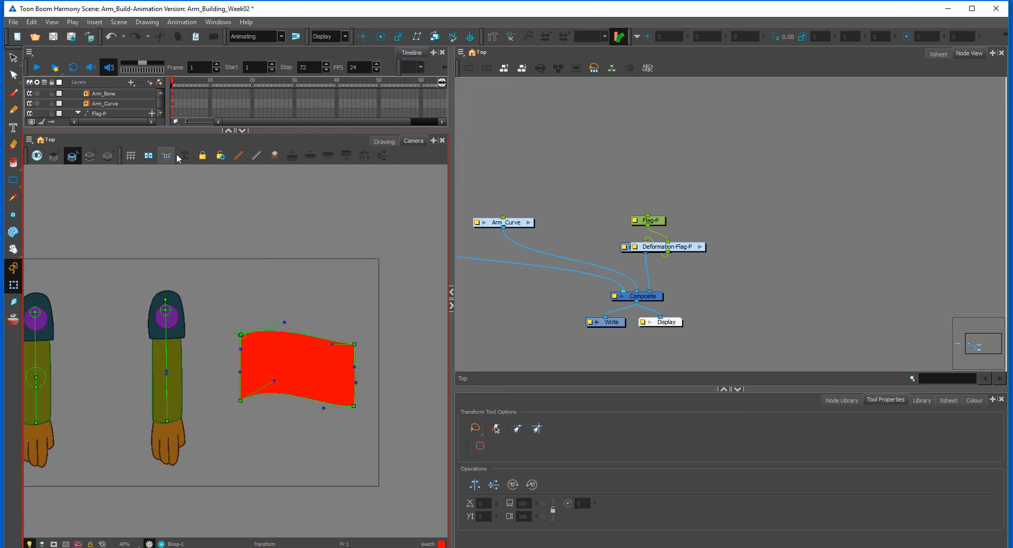
key(2)
key(2)
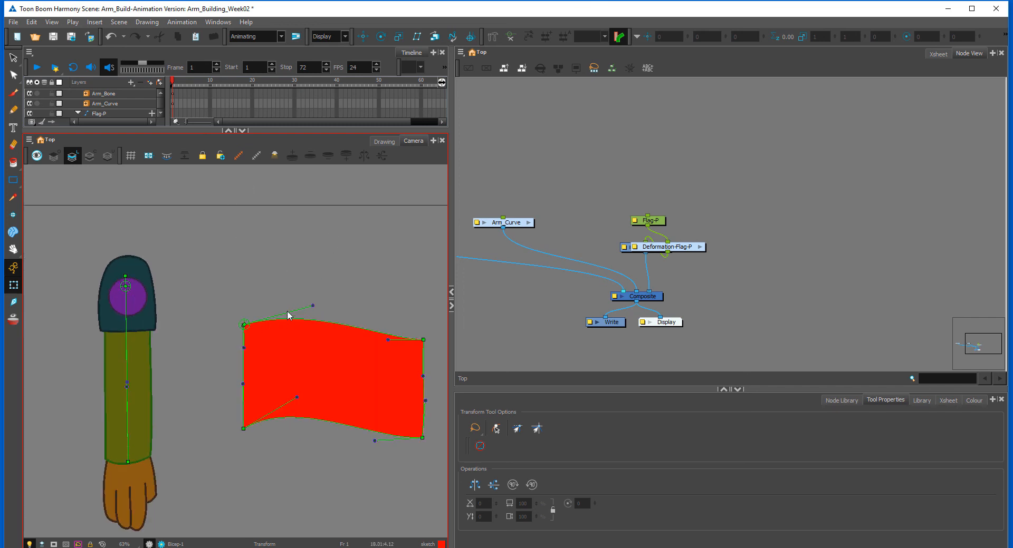
key(1)
key(1)
key(1)
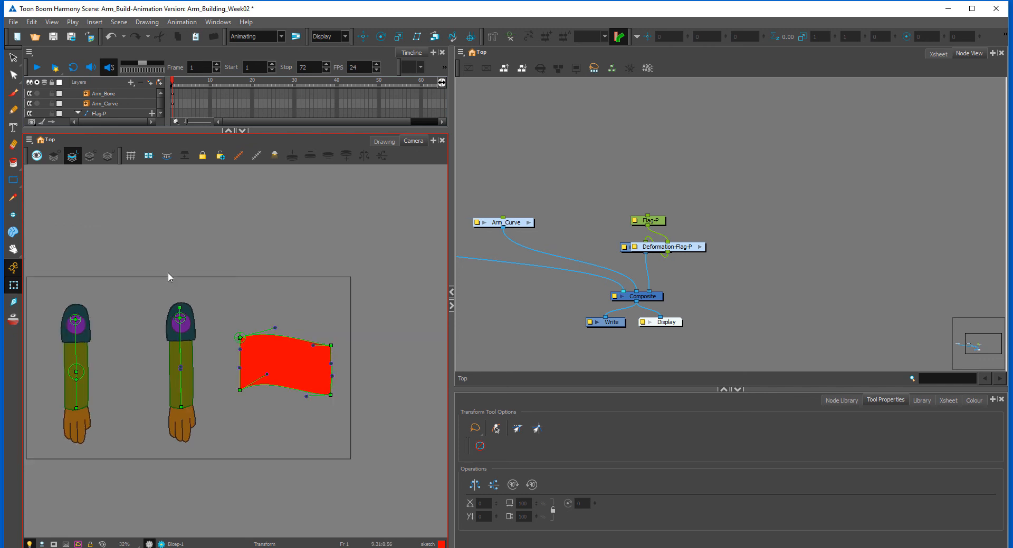
drag(169, 278, 226, 256)
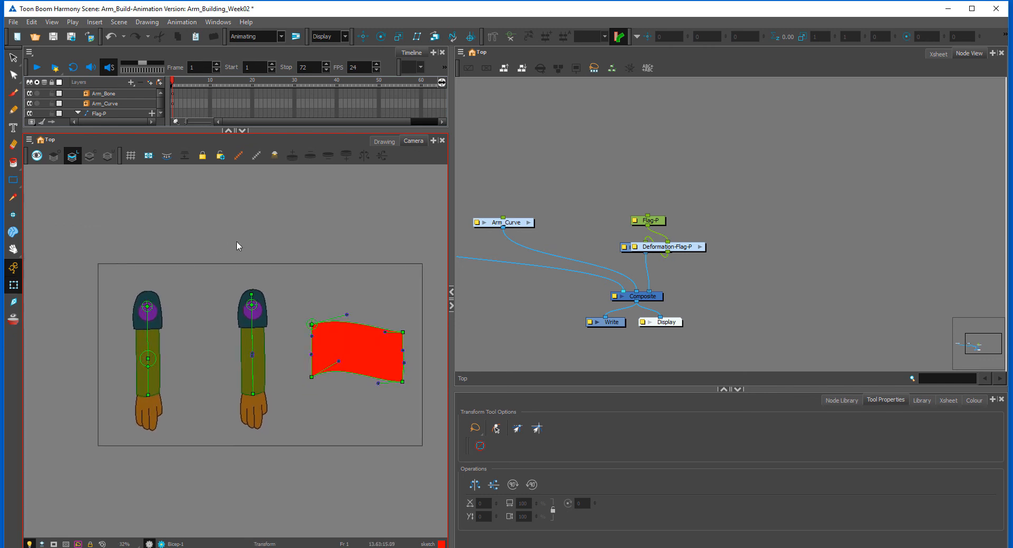
key(2)
key(2)
drag(366, 245, 316, 236)
key(1)
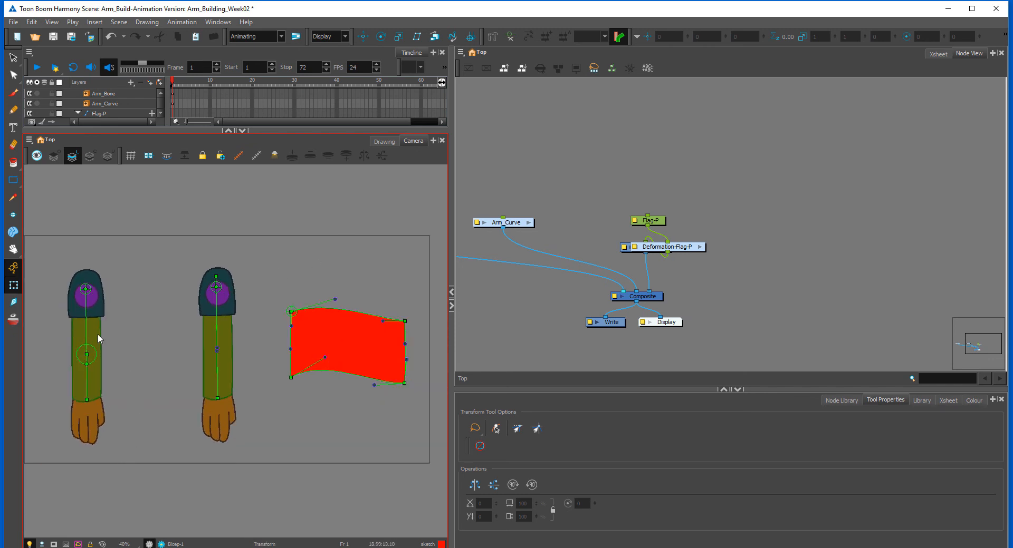
drag(526, 185, 648, 169)
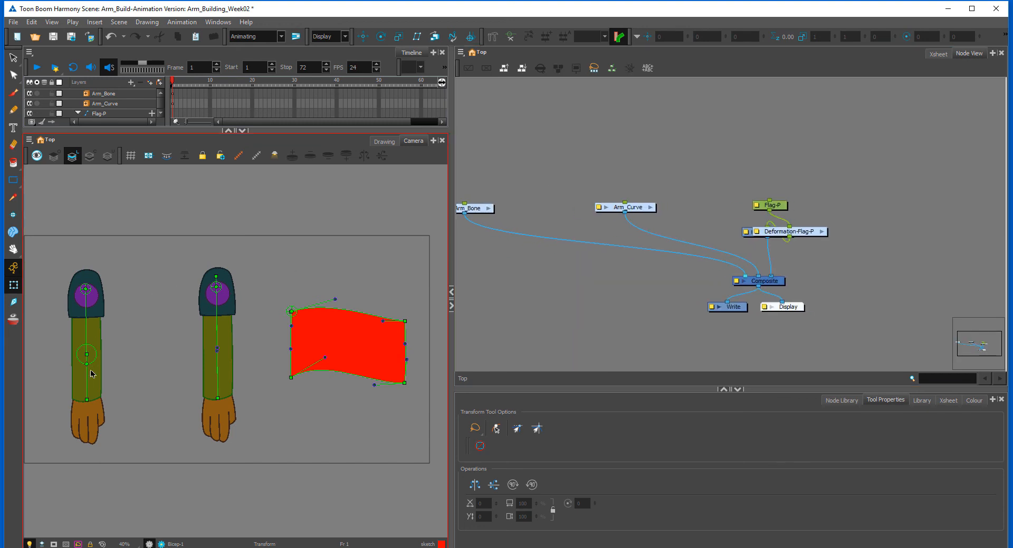
- Test the three deformers by bending the bone arm at the elbow, swaying the curve arm's lower end, and bulging the flag's bottom edge downward
drag(86, 410, 119, 397)
drag(218, 397, 330, 419)
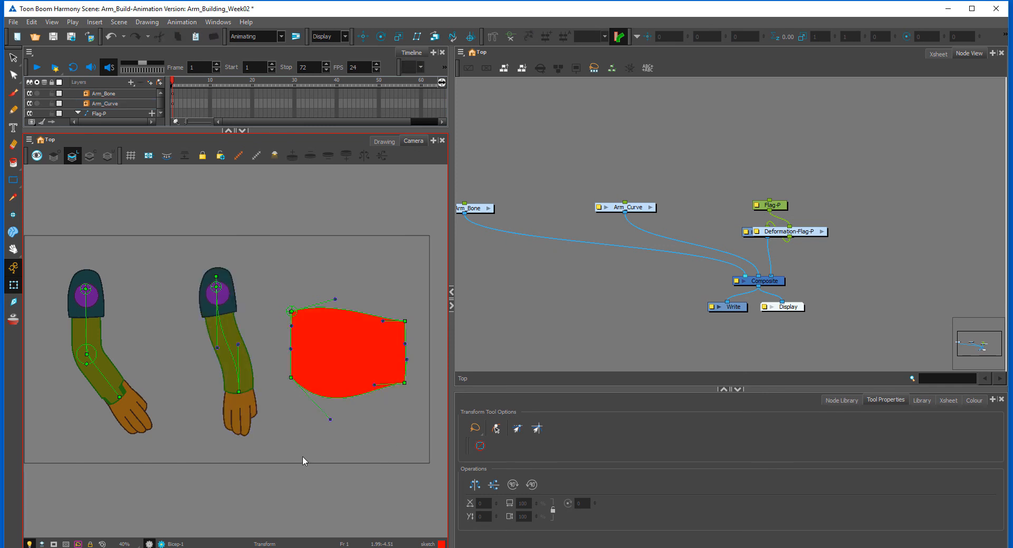
click(990, 16)
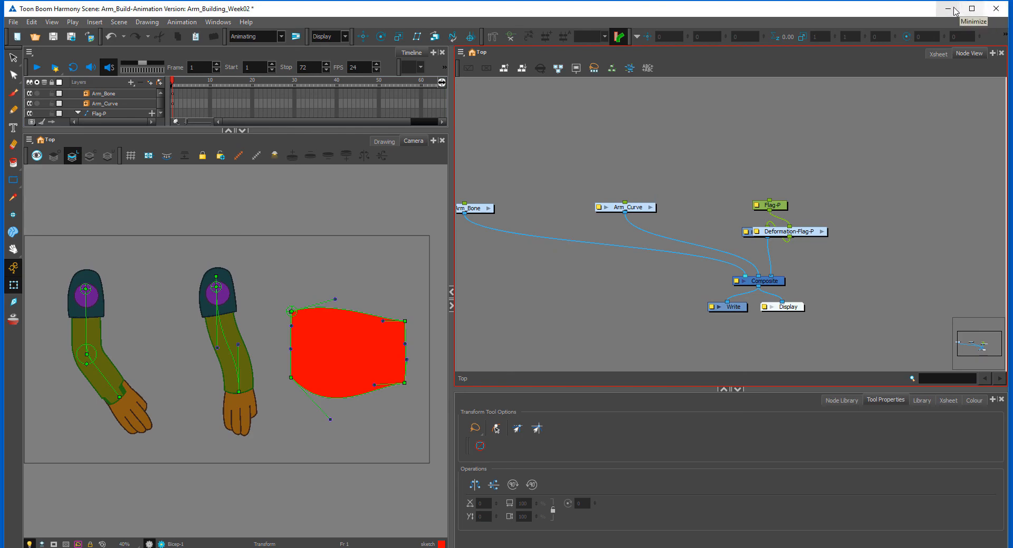